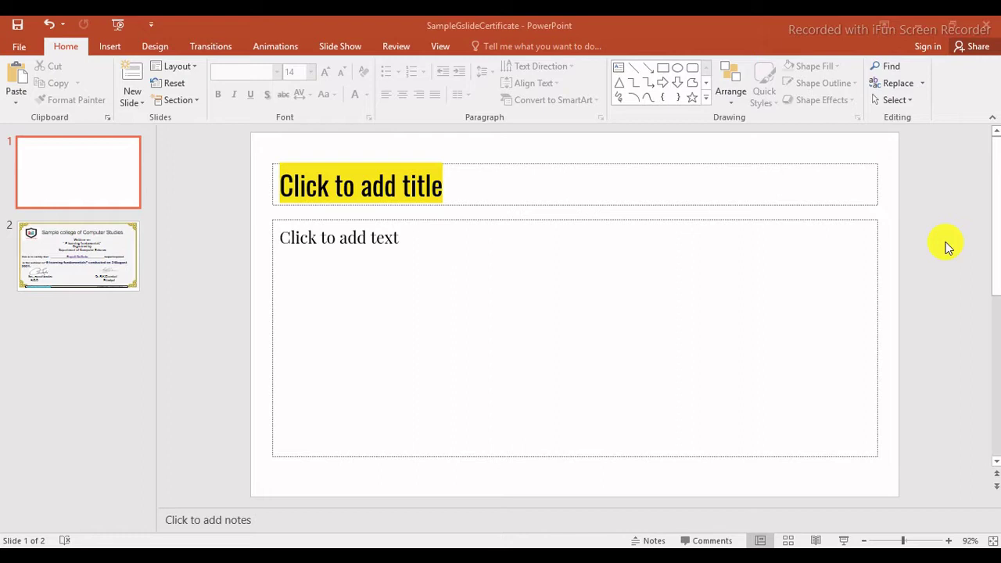
Show the certificate slide and inspect its border picture and college title box.
{"action": "left_click", "coordinate": [59, 256]}
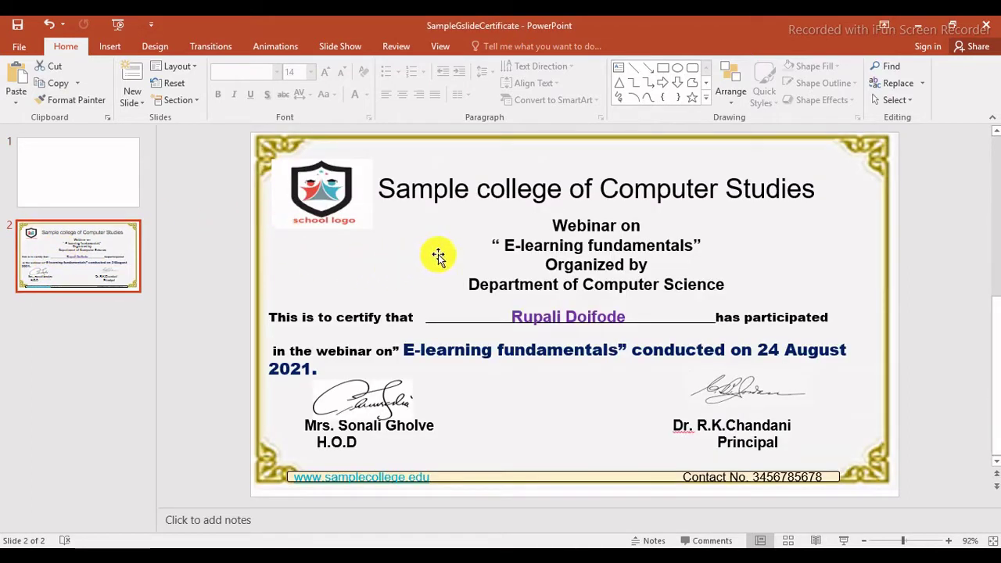
{"action": "left_click", "coordinate": [297, 148]}
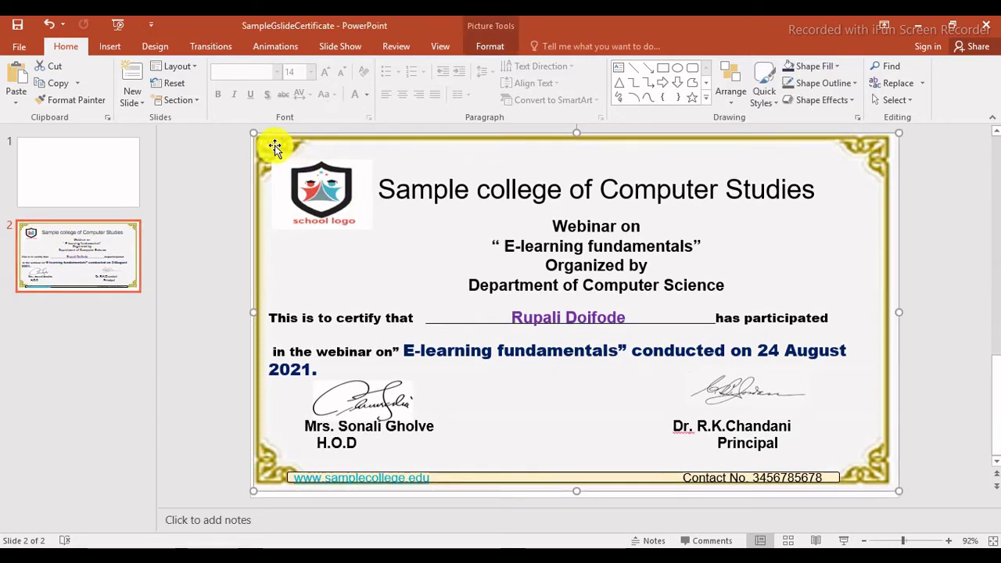
{"action": "mouse_move", "coordinate": [270, 143]}
{"action": "left_mouse_down"}
{"action": "mouse_move", "coordinate": [268, 174]}
{"action": "mouse_move", "coordinate": [277, 151]}
{"action": "mouse_move", "coordinate": [266, 143]}
{"action": "mouse_move", "coordinate": [273, 147]}
{"action": "left_mouse_up"}
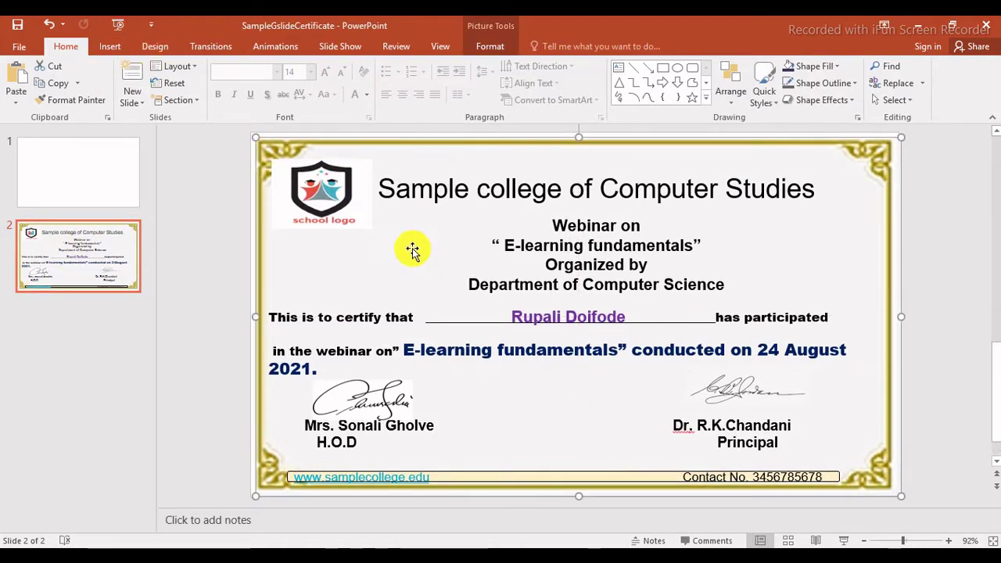
{"action": "left_click", "coordinate": [413, 188]}
{"action": "left_click", "coordinate": [389, 167]}
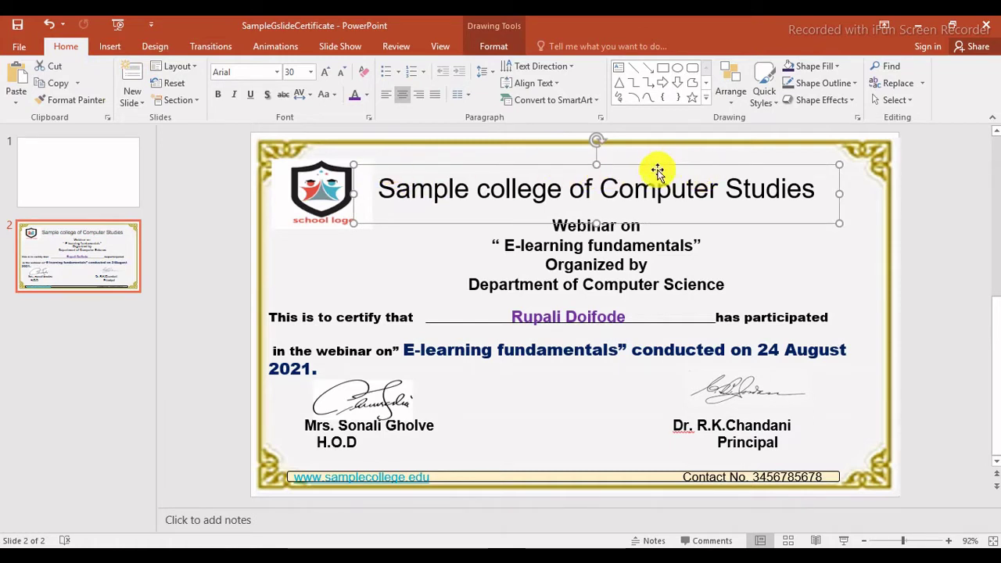
Inspect the school logo, the Webinar heading and the certification sentence box.
{"action": "left_click", "coordinate": [325, 195]}
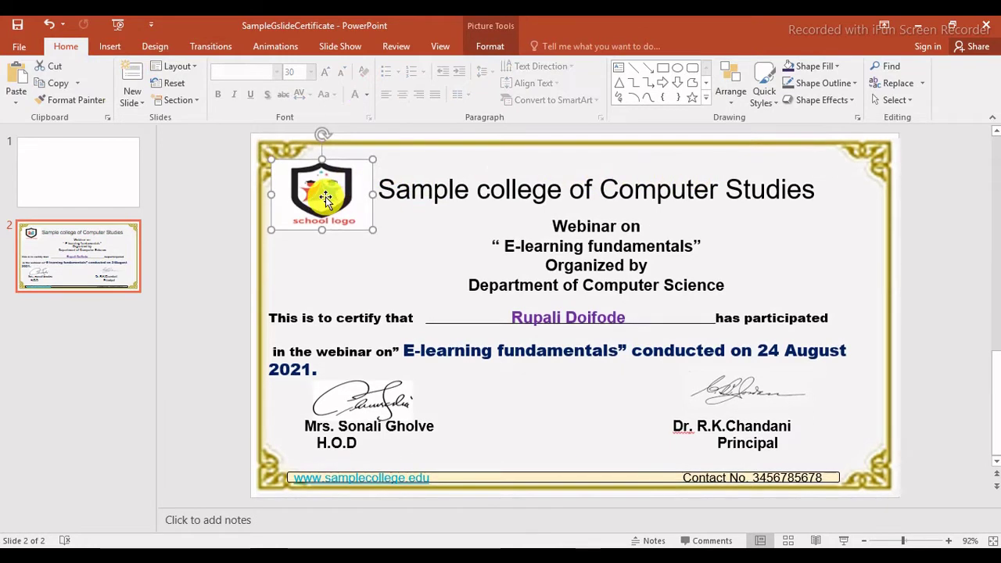
{"action": "left_click", "coordinate": [584, 247]}
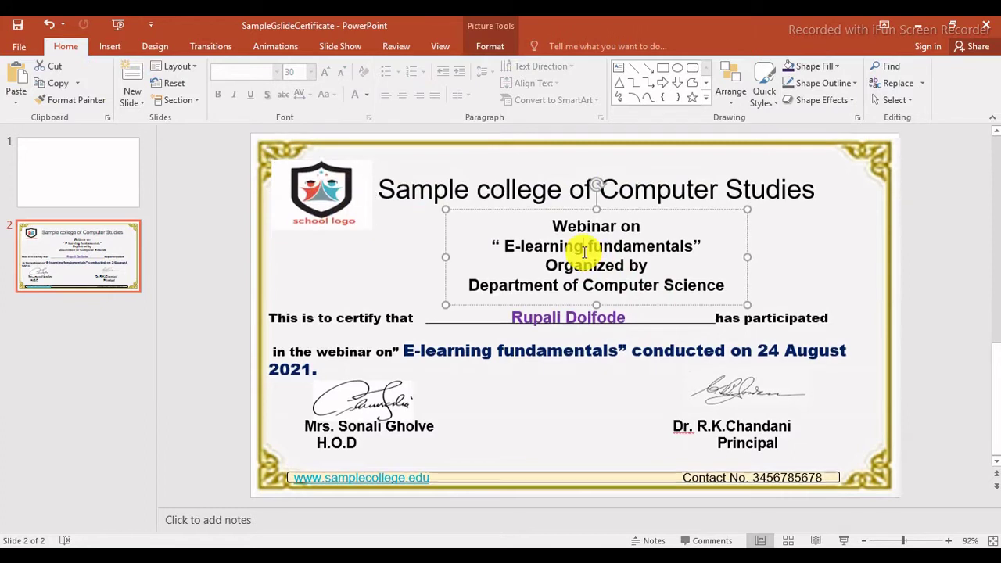
{"action": "left_click", "coordinate": [501, 211]}
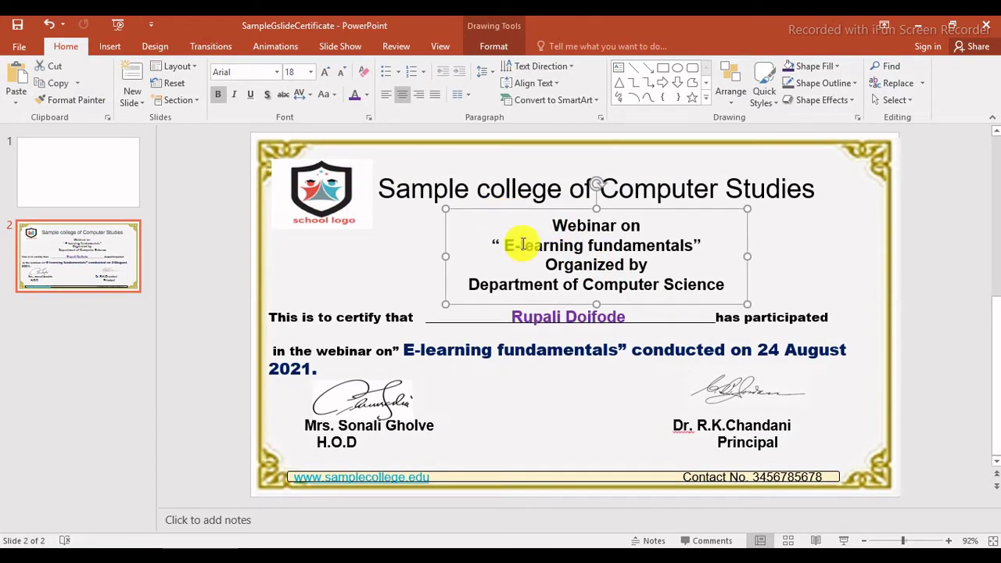
{"action": "left_click", "coordinate": [804, 272]}
{"action": "left_click", "coordinate": [316, 318]}
{"action": "left_click_drag", "start_coordinate": [316, 318], "coordinate": [269, 316]}
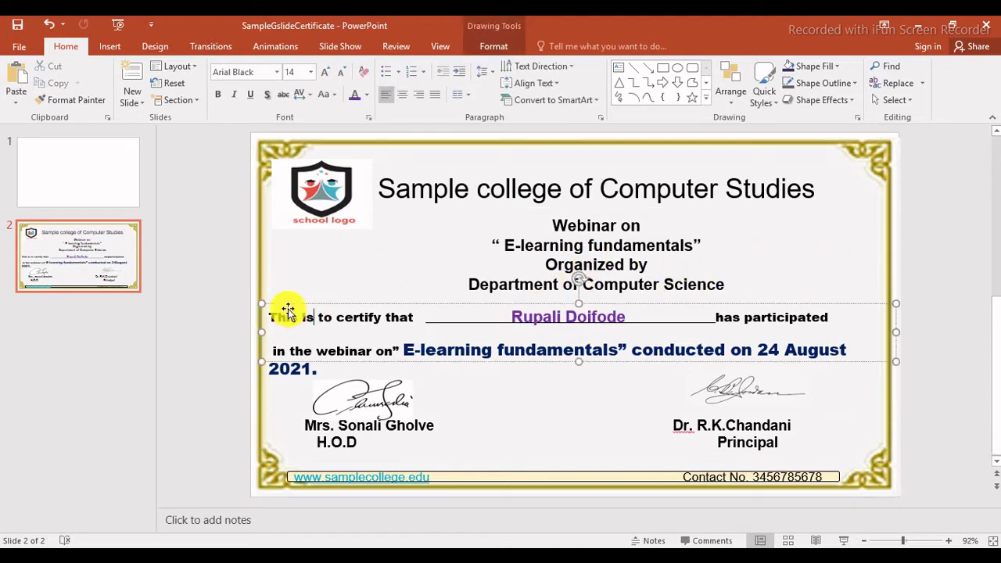
{"action": "key", "text": "Escape"}
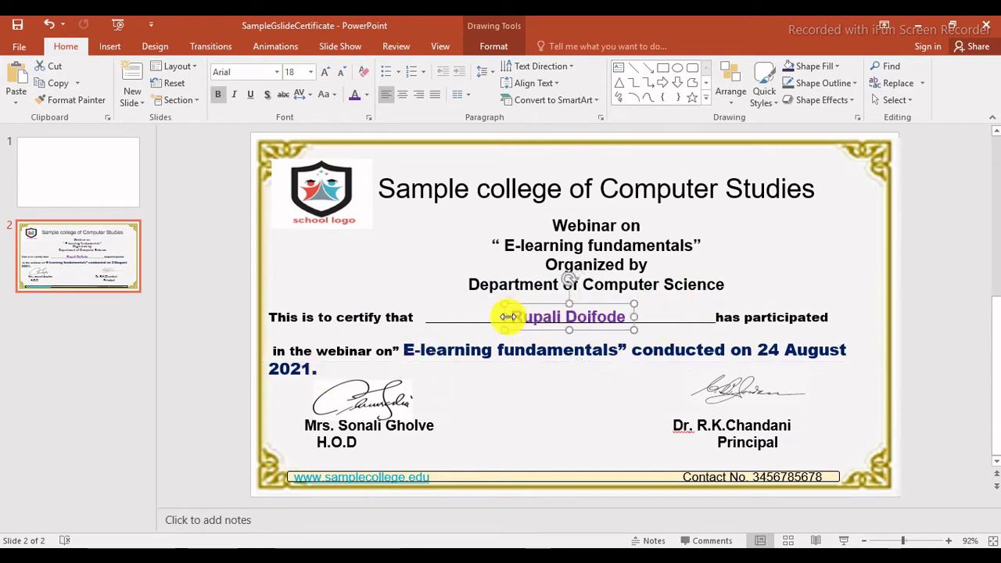
{"action": "left_click", "coordinate": [440, 317]}
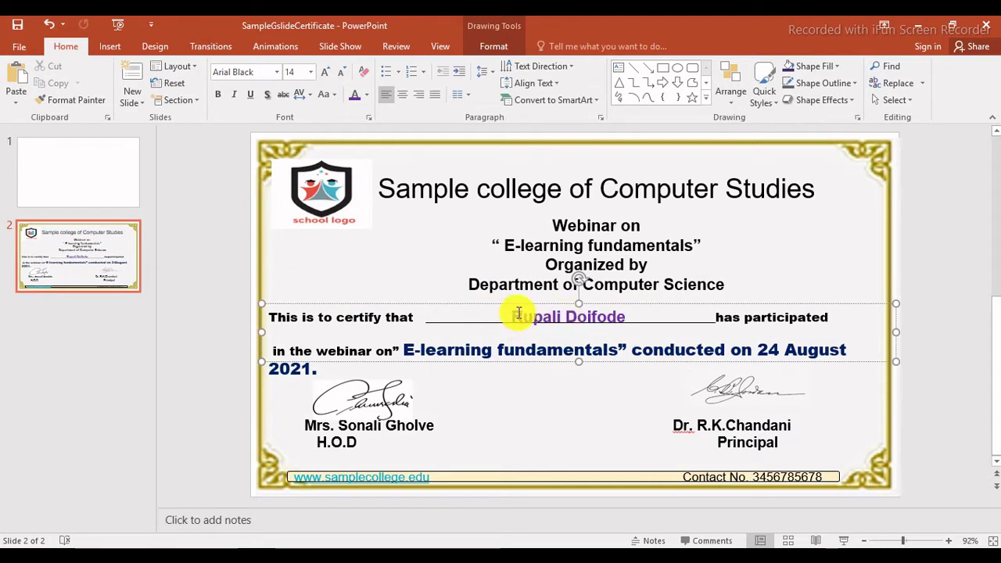
Inspect the participant name box, both signature pictures and the signatories' names box.
{"action": "left_click", "coordinate": [516, 312]}
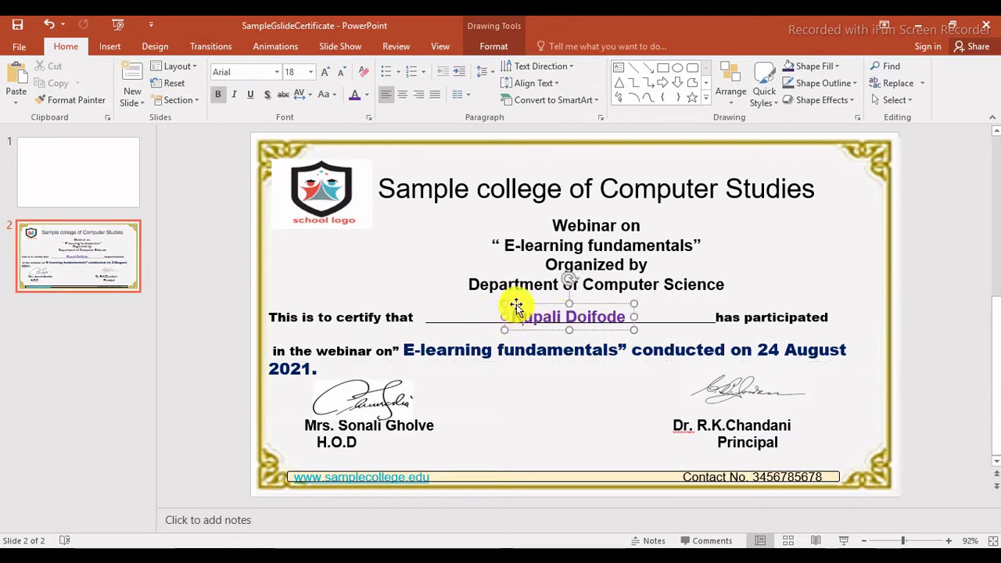
{"action": "left_click", "coordinate": [523, 313]}
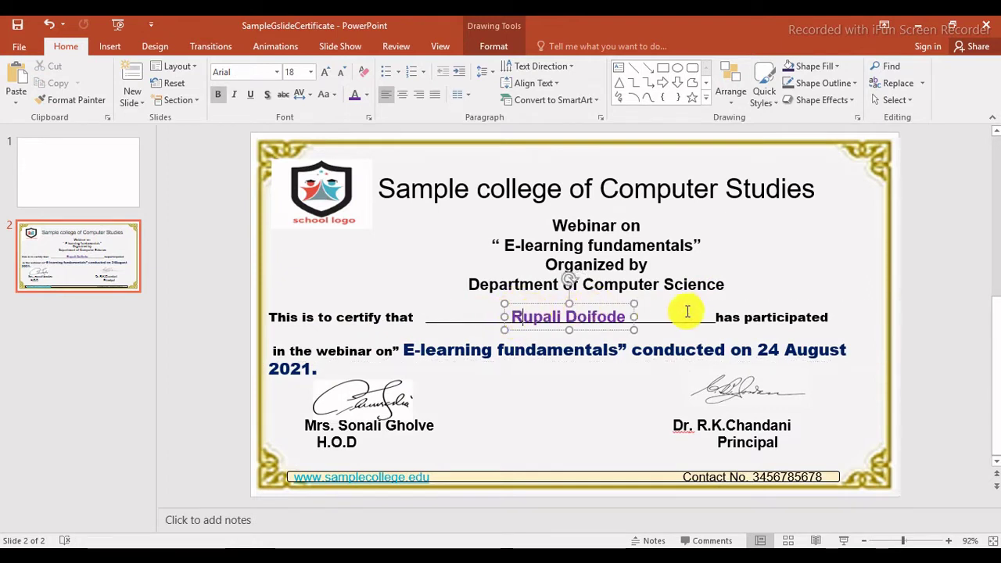
{"action": "left_click", "coordinate": [396, 402]}
{"action": "left_click", "coordinate": [792, 405]}
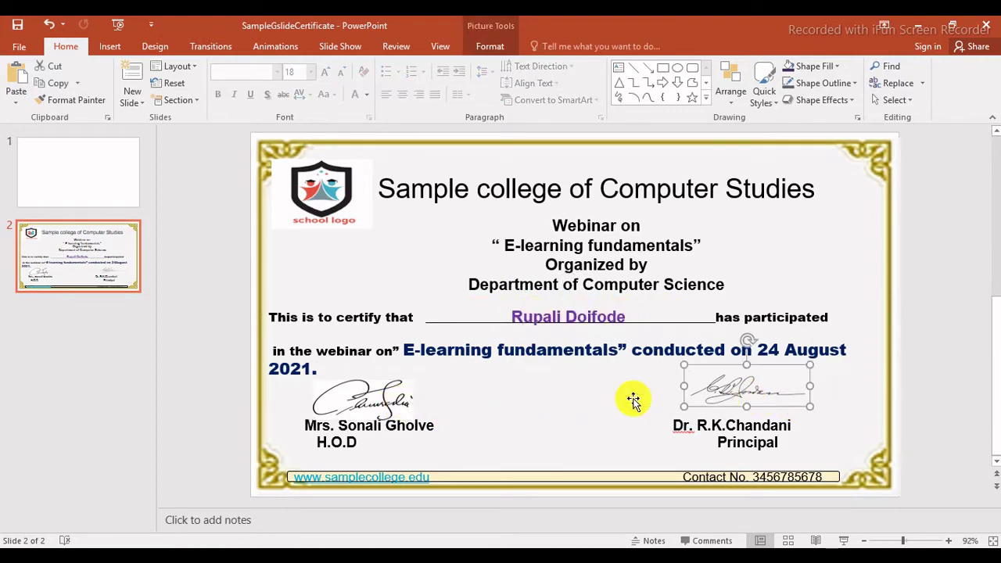
{"action": "left_click", "coordinate": [366, 400]}
{"action": "left_click", "coordinate": [760, 396]}
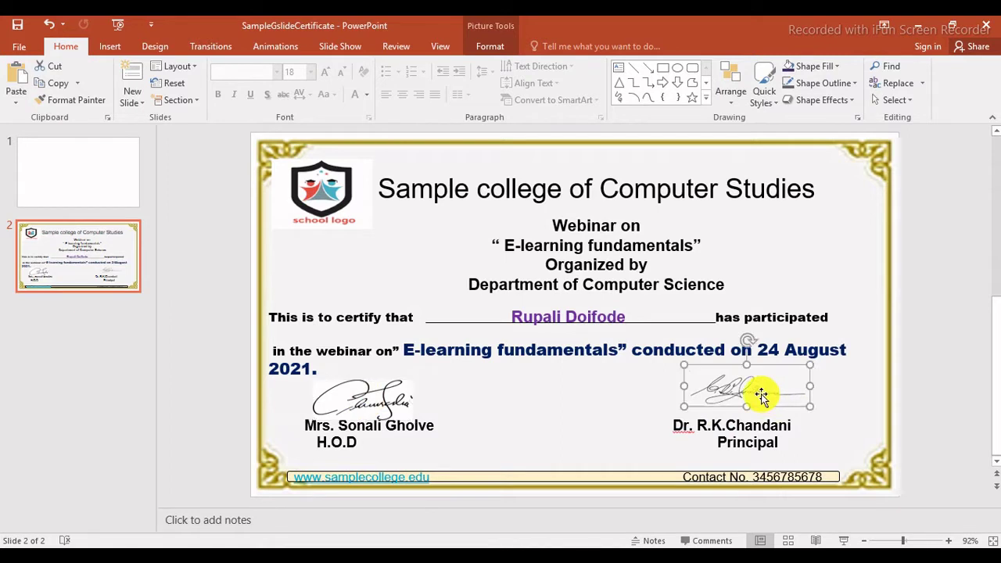
{"action": "left_click", "coordinate": [413, 427]}
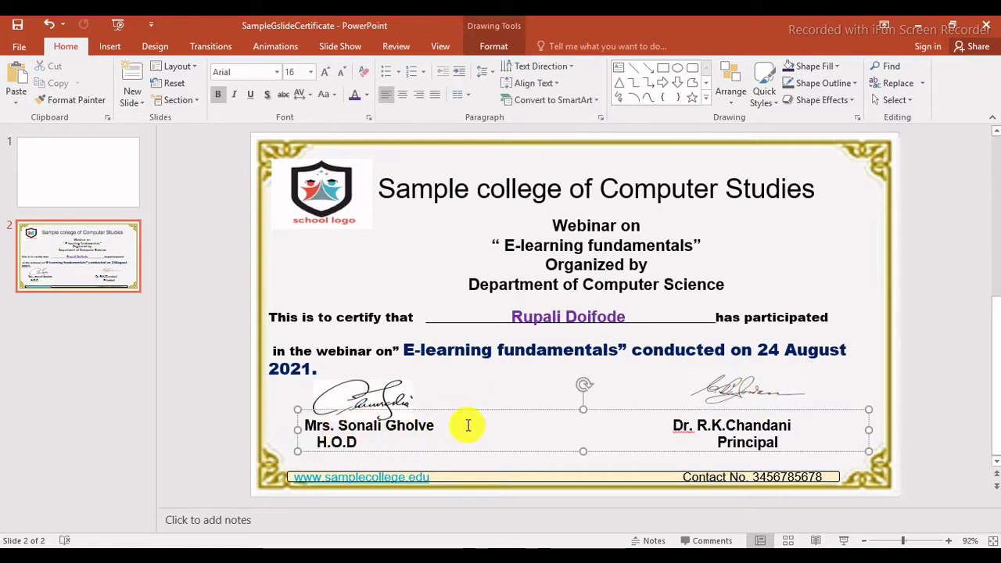
{"action": "left_click", "coordinate": [520, 408]}
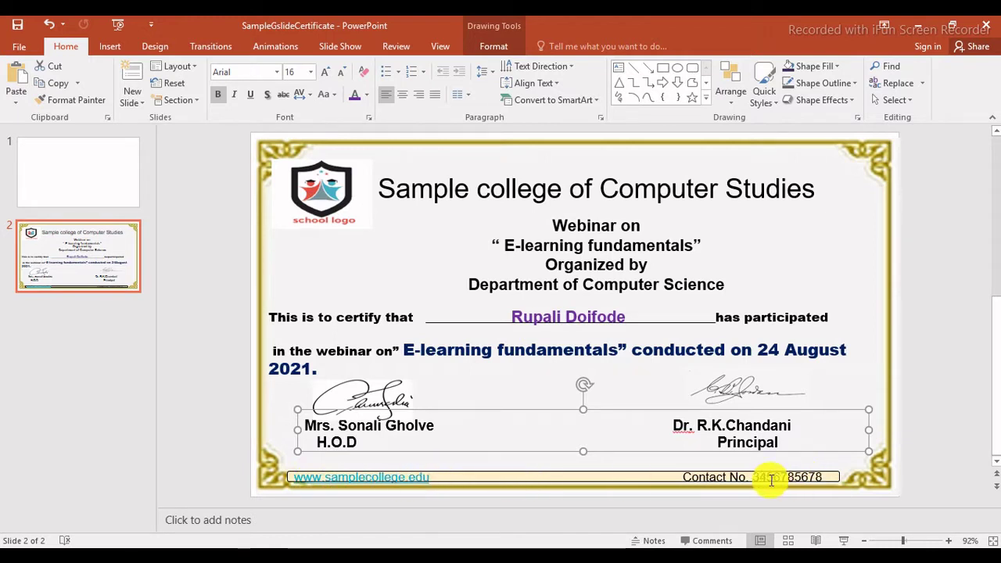
{"action": "left_click", "coordinate": [952, 288]}
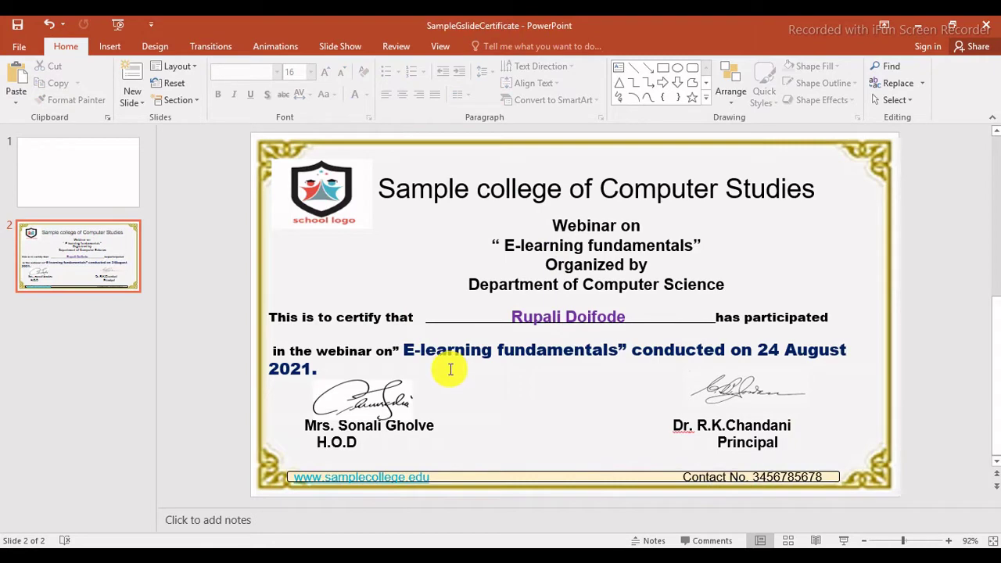
Delete the blank first slide and duplicate the certificate slide.
{"action": "left_click", "coordinate": [87, 176]}
{"action": "key", "text": "Delete"}
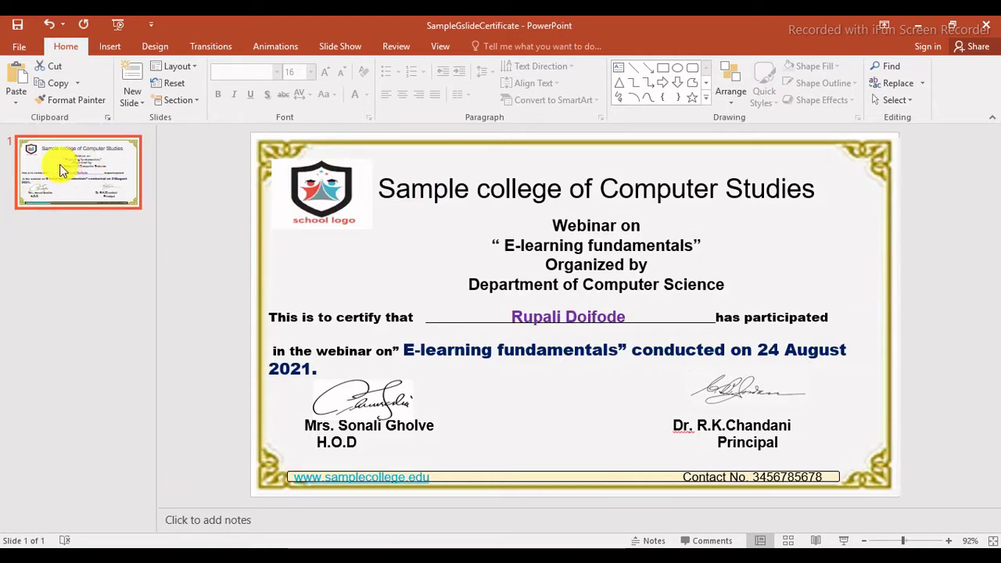
{"action": "left_click", "coordinate": [137, 106]}
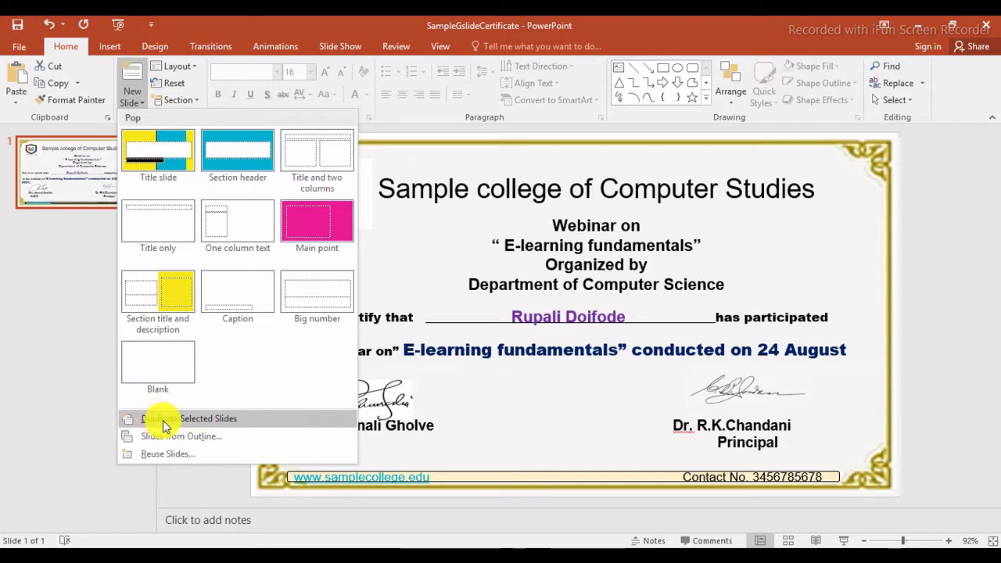
{"action": "left_click", "coordinate": [47, 164]}
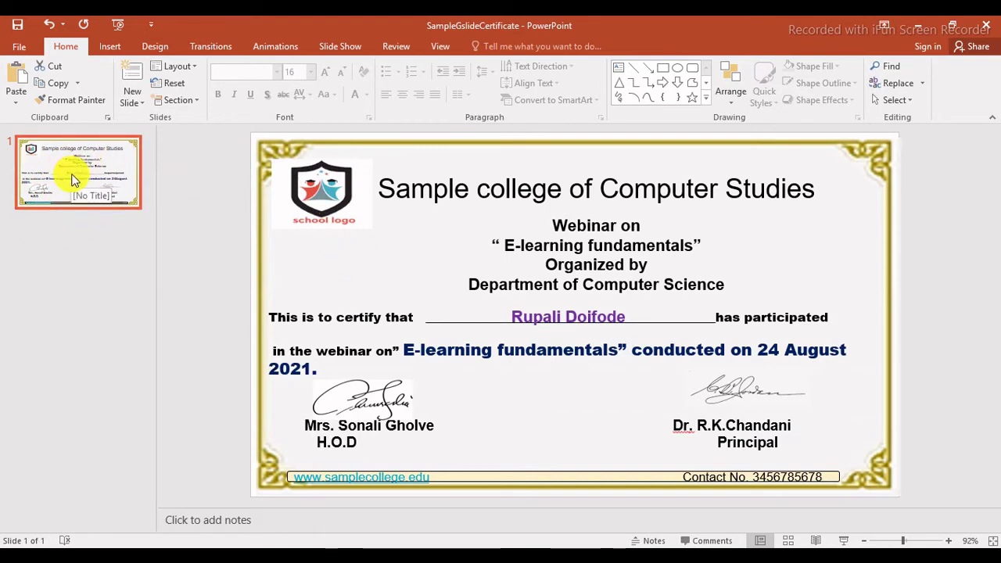
{"action": "right_click", "coordinate": [76, 171]}
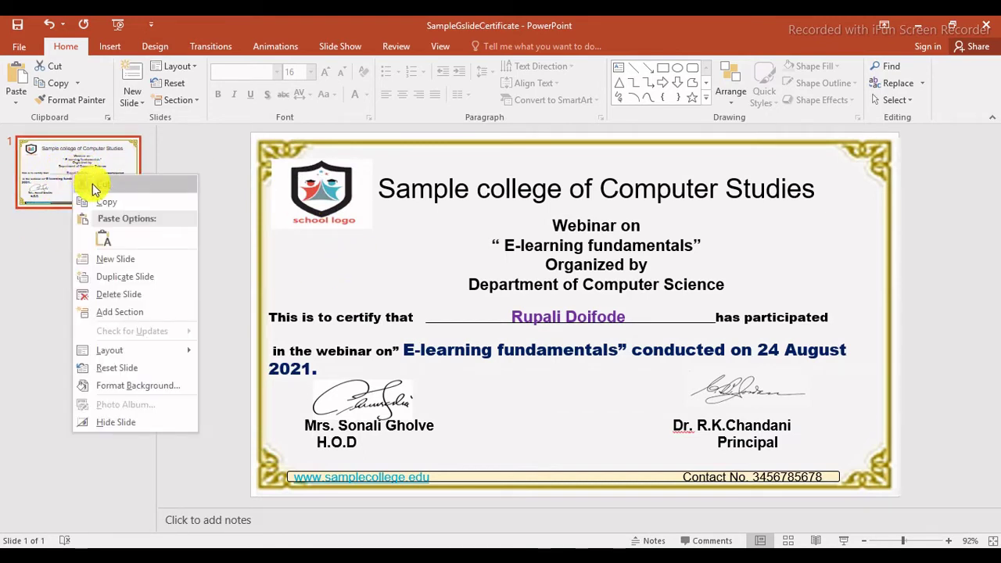
{"action": "left_click", "coordinate": [148, 277]}
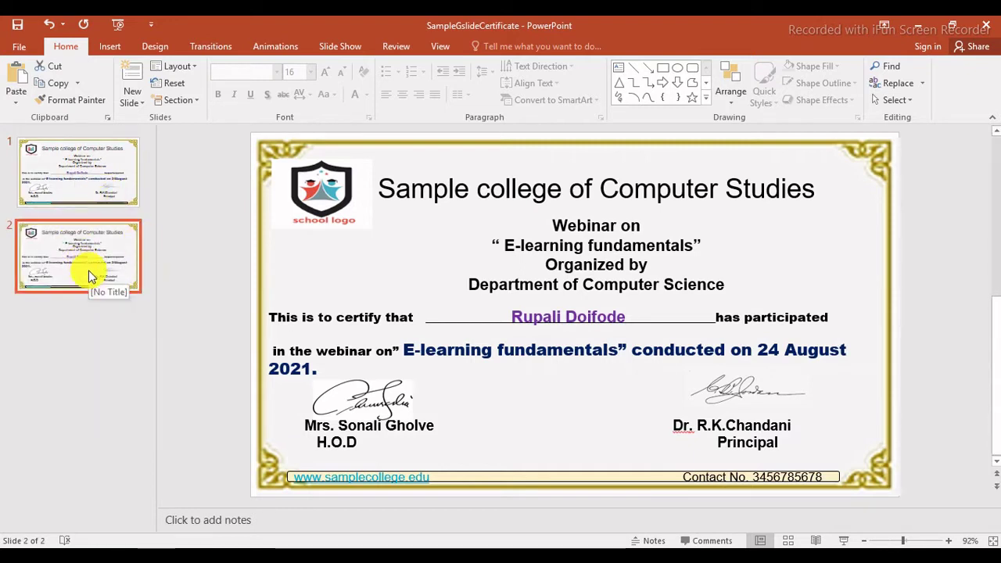
On the duplicated slide 2, overwrite the existing participant name with a new participant's name.
{"action": "left_click", "coordinate": [86, 177]}
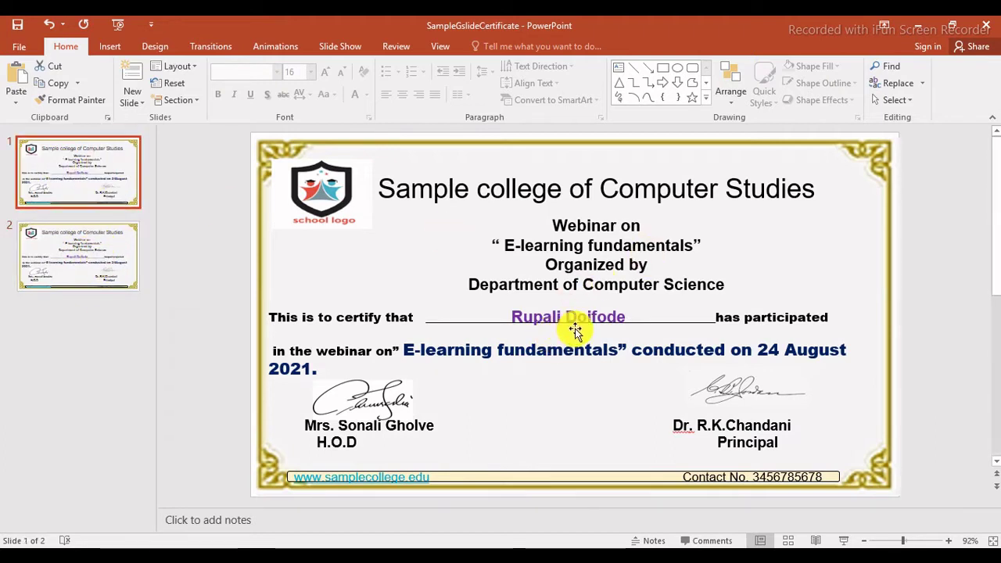
{"action": "left_click", "coordinate": [88, 267]}
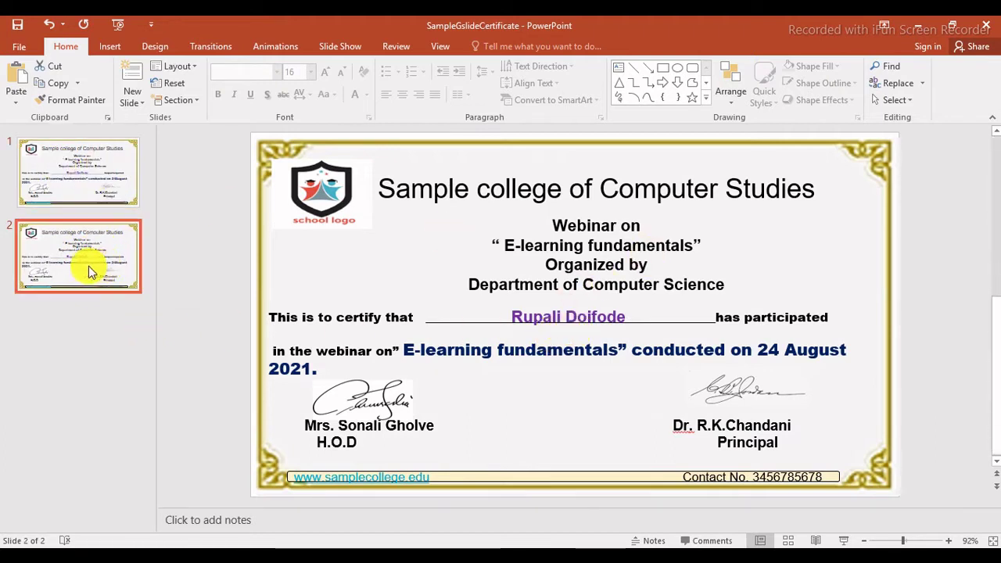
{"action": "left_click", "coordinate": [535, 317]}
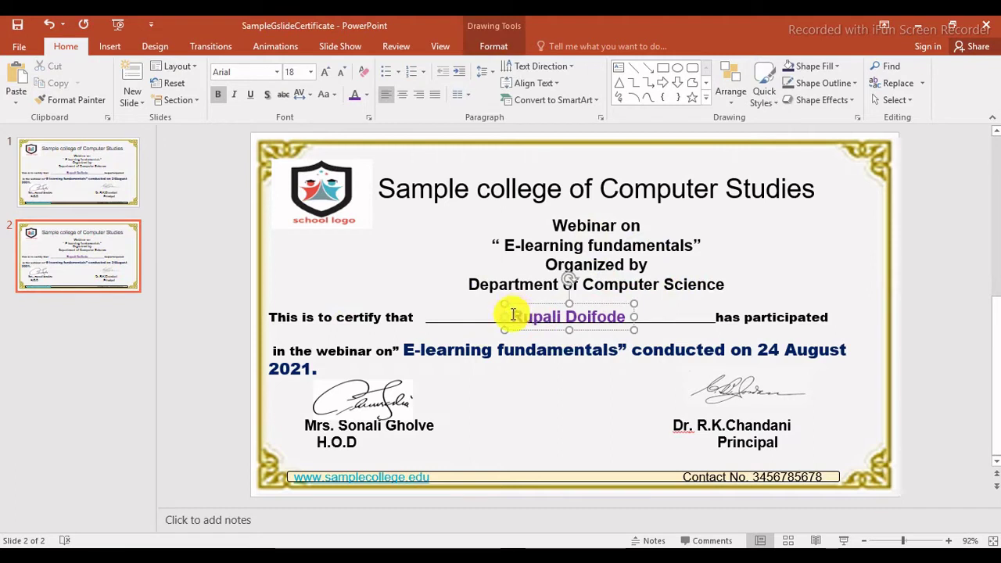
{"action": "left_click_drag", "start_coordinate": [513, 315], "coordinate": [626, 316]}
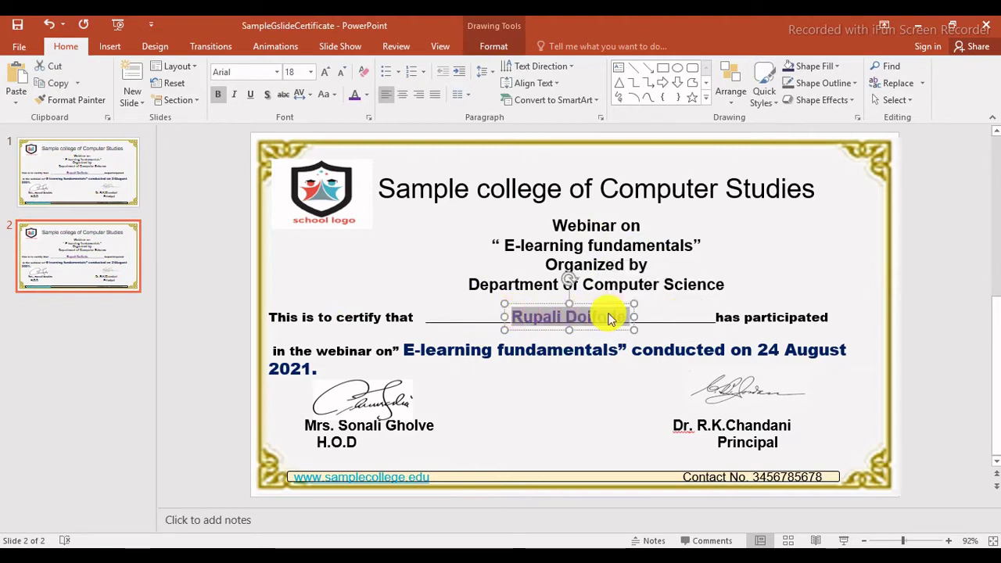
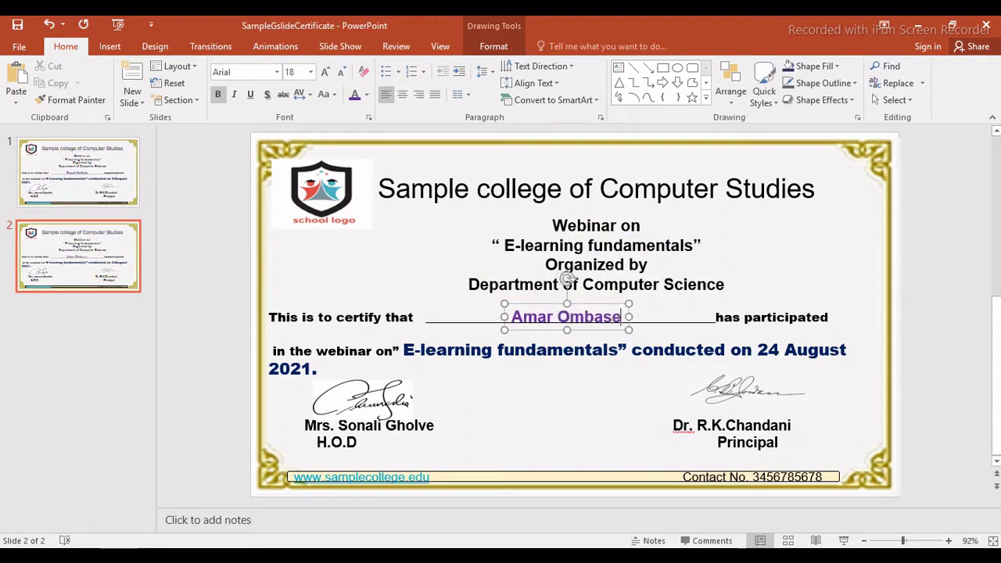
{"action": "left_click", "coordinate": [397, 277]}
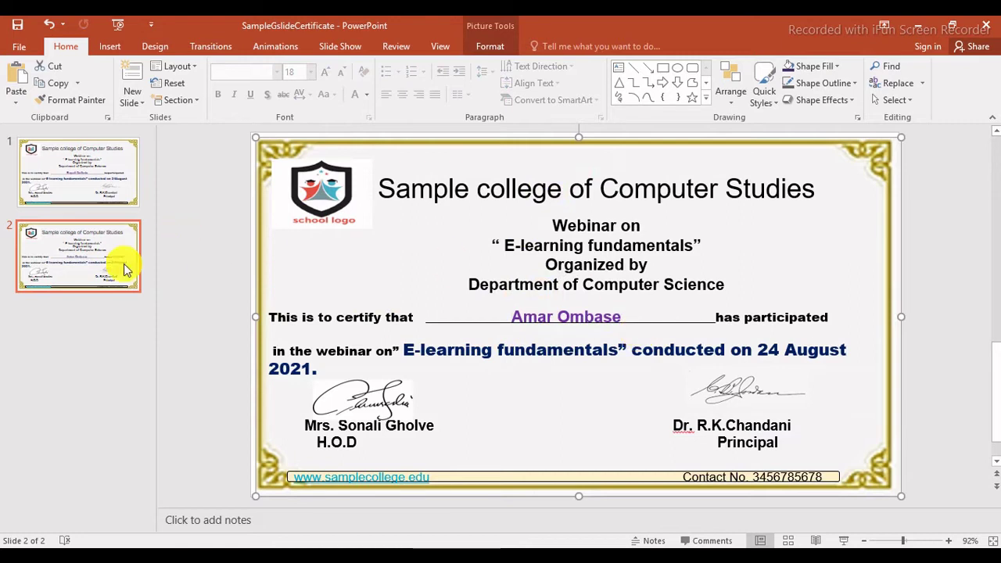
Duplicate slide 2 as slide 3 and replace its participant name with another name.
{"action": "right_click", "coordinate": [73, 252]}
{"action": "left_click", "coordinate": [138, 355]}
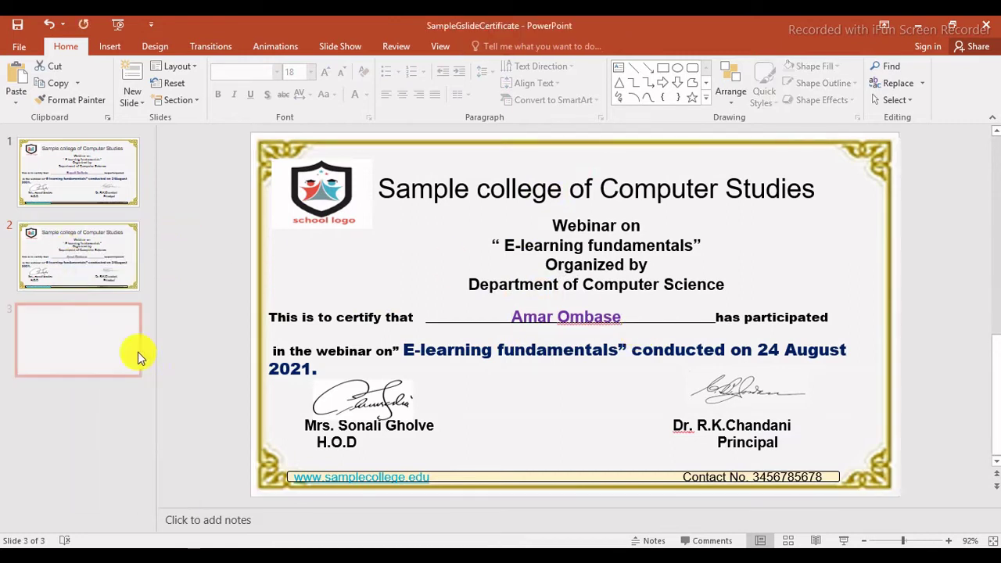
{"action": "left_click", "coordinate": [542, 317]}
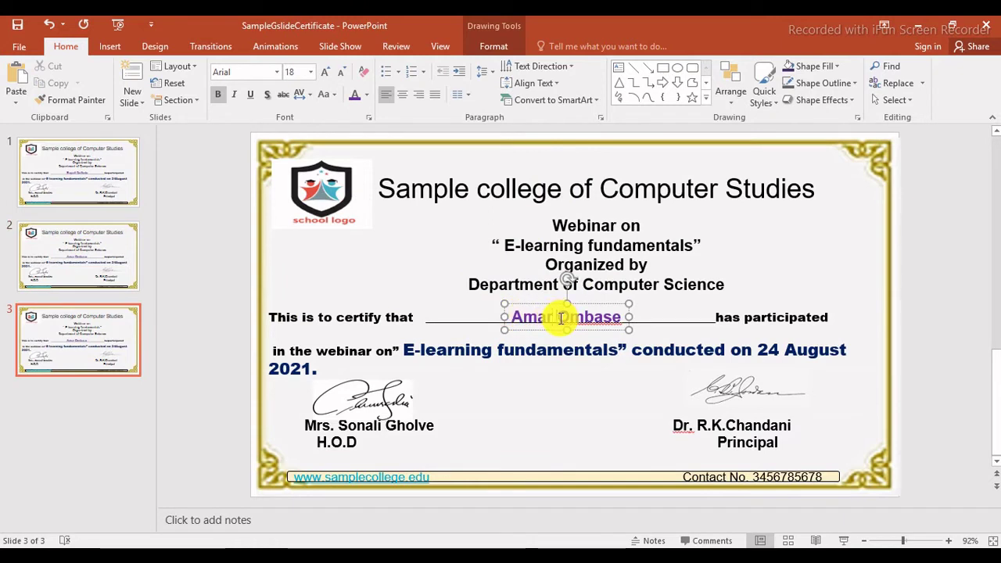
{"action": "double_click", "coordinate": [561, 317]}
{"action": "left_click_drag", "start_coordinate": [513, 317], "coordinate": [617, 319]}
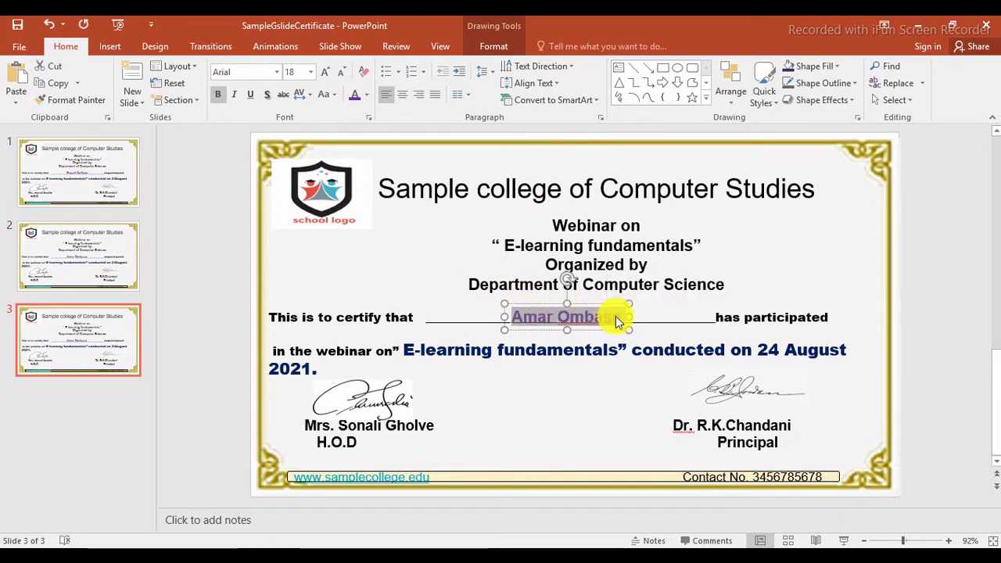
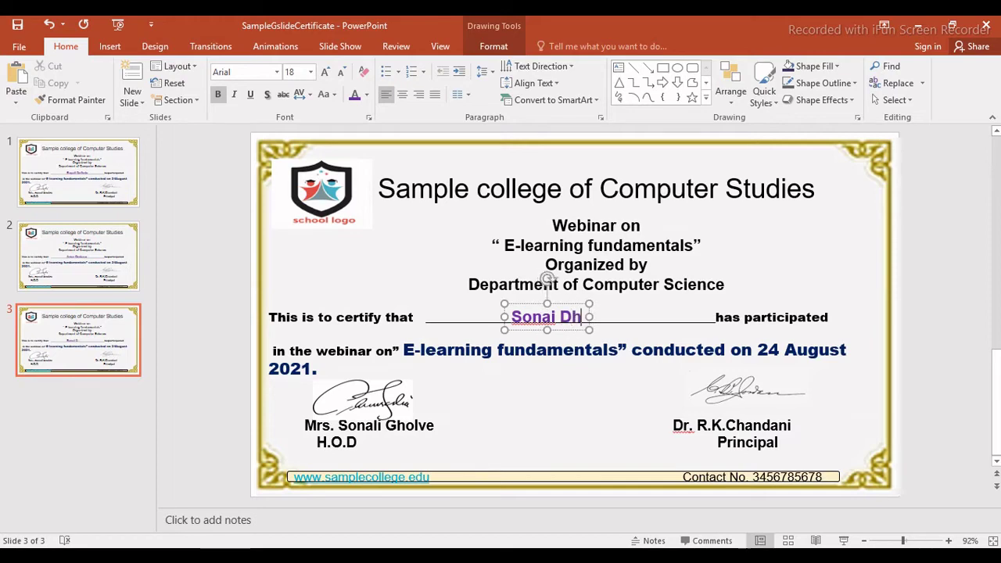
{"action": "left_click", "coordinate": [121, 424]}
Ignore the spelling flags on the new first name and surname.
{"action": "right_click", "coordinate": [527, 317]}
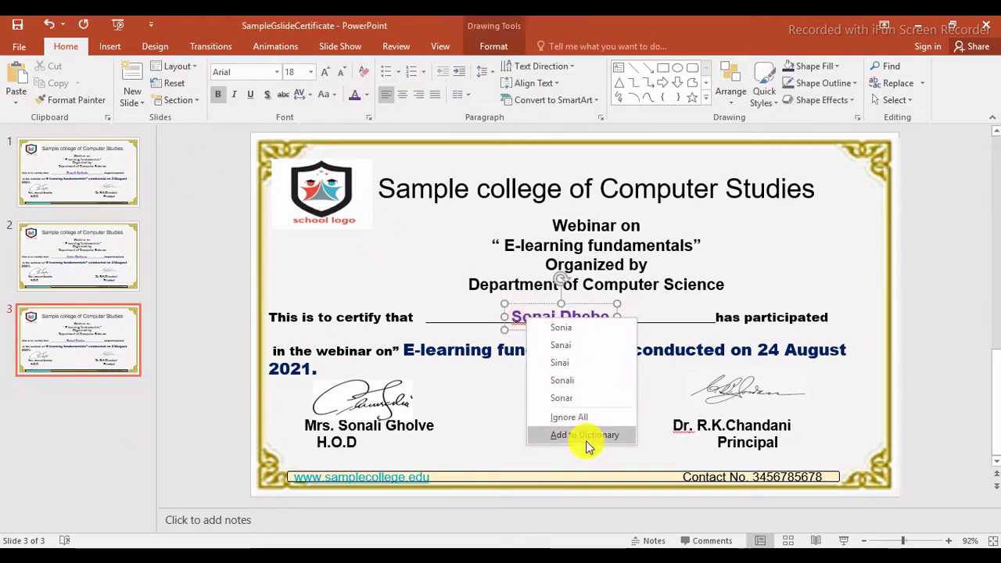
{"action": "left_click", "coordinate": [585, 416]}
{"action": "right_click", "coordinate": [585, 317]}
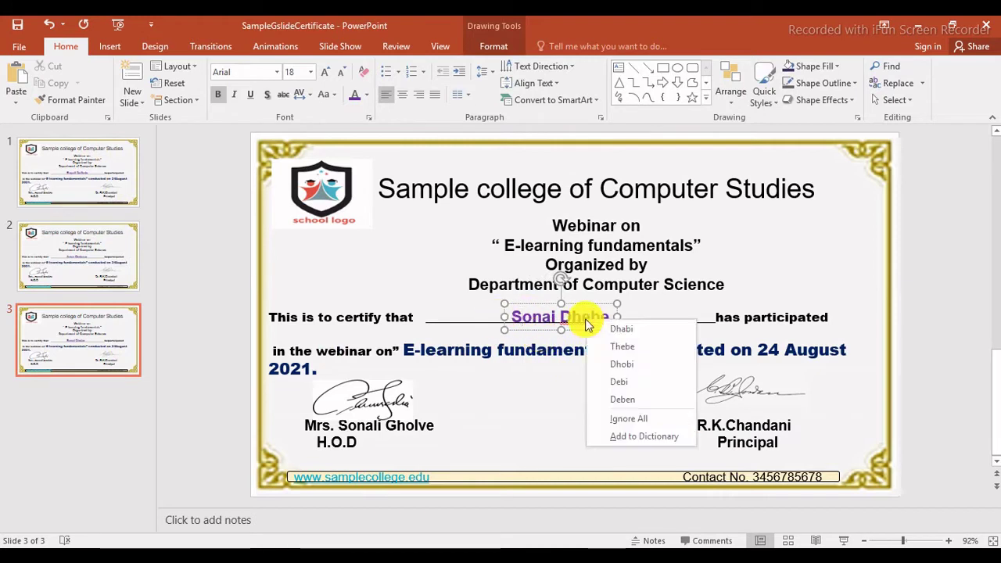
{"action": "left_click", "coordinate": [642, 416]}
{"action": "left_click", "coordinate": [968, 325]}
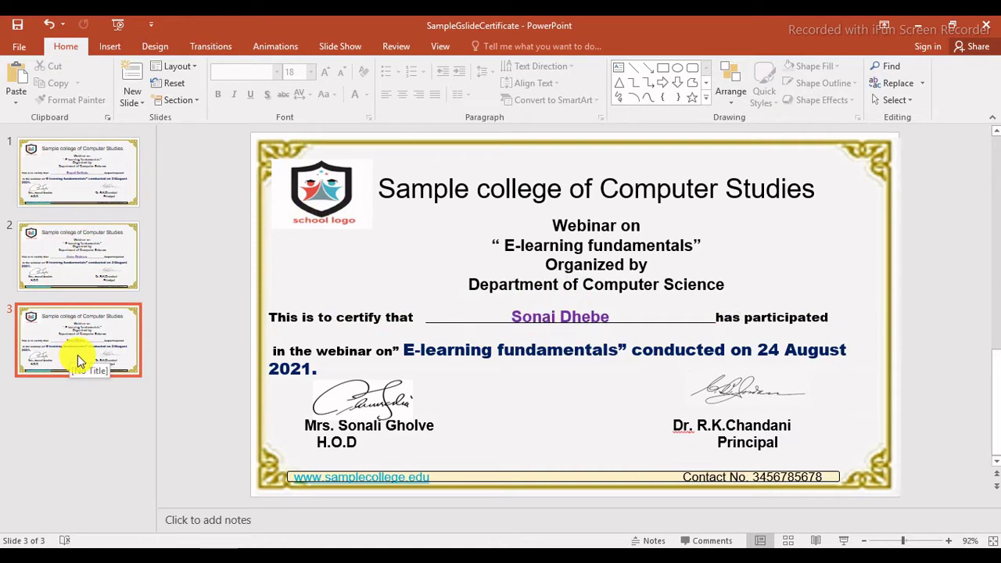
Duplicate slide 3 as slide 4 and type another participant's name over its name.
{"action": "right_click", "coordinate": [88, 338]}
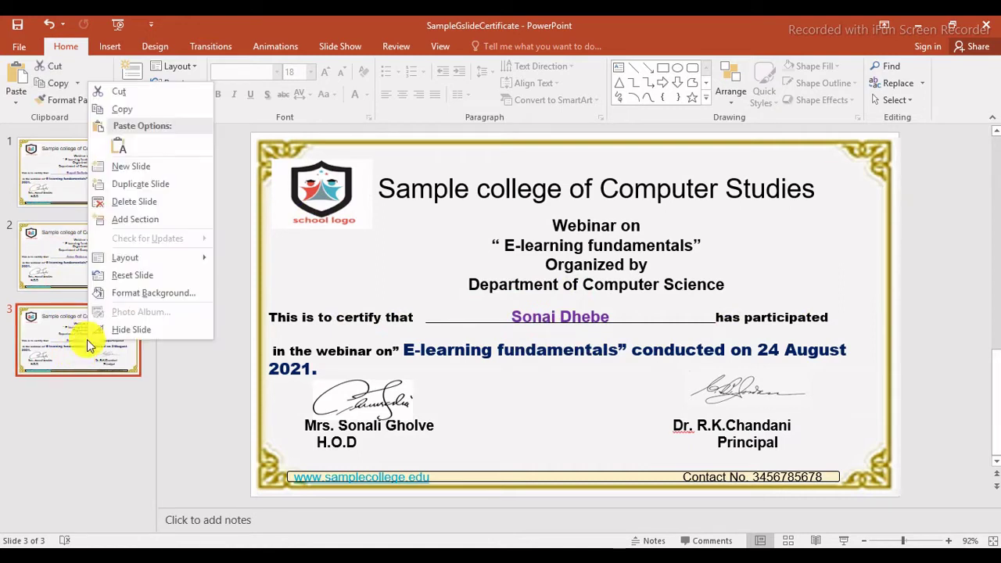
{"action": "left_click", "coordinate": [150, 185]}
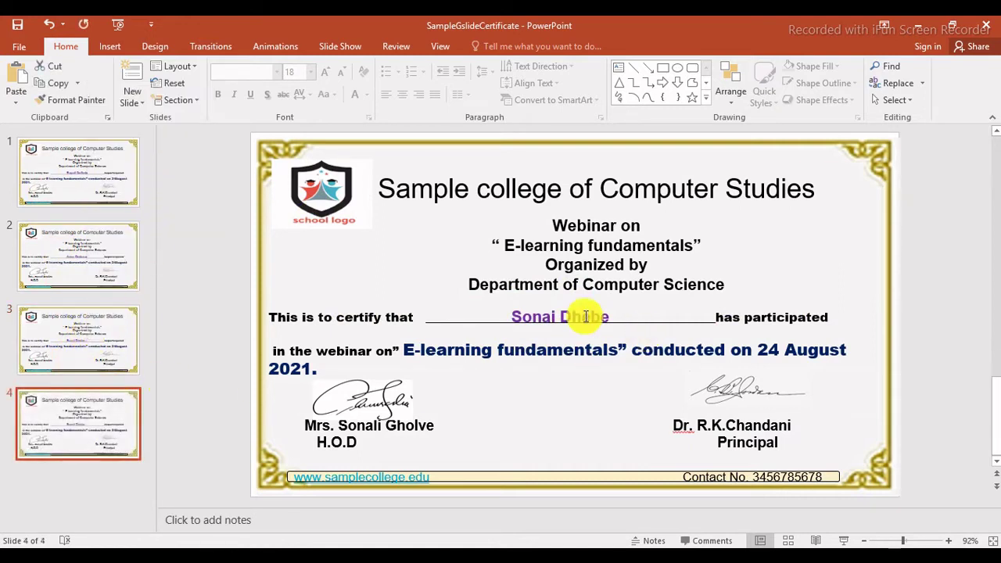
{"action": "left_click", "coordinate": [510, 316]}
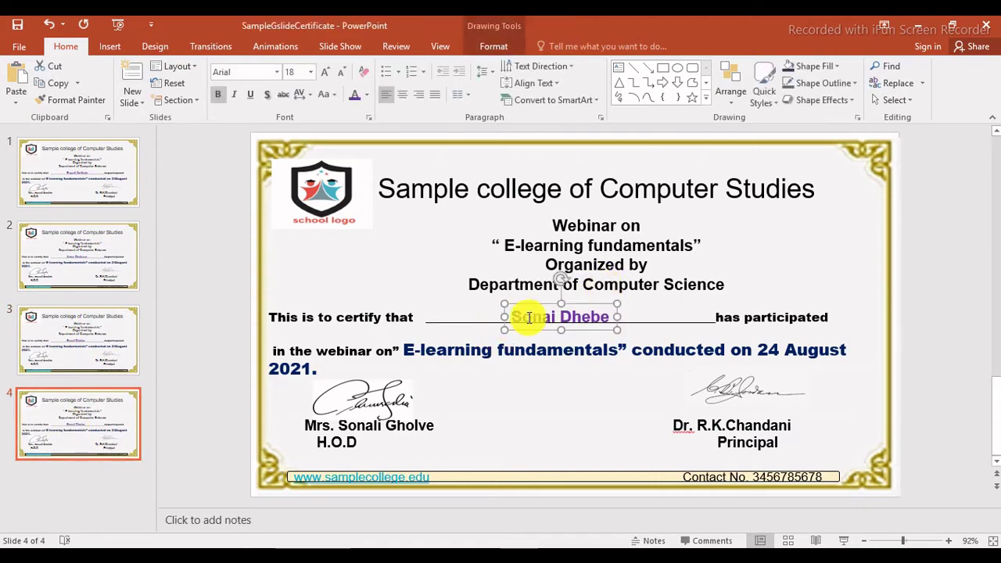
{"action": "left_click_drag", "start_coordinate": [516, 313], "coordinate": [599, 315]}
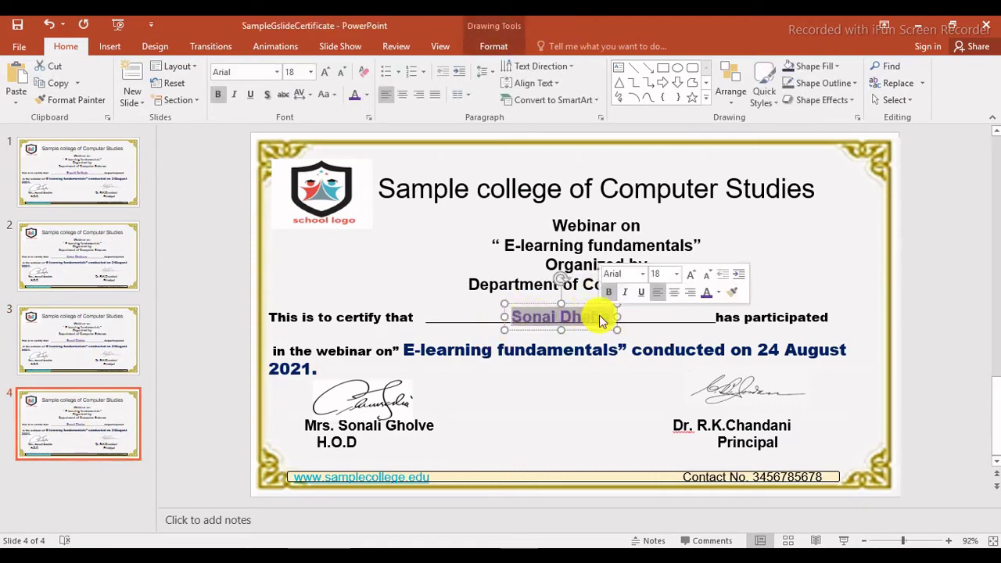
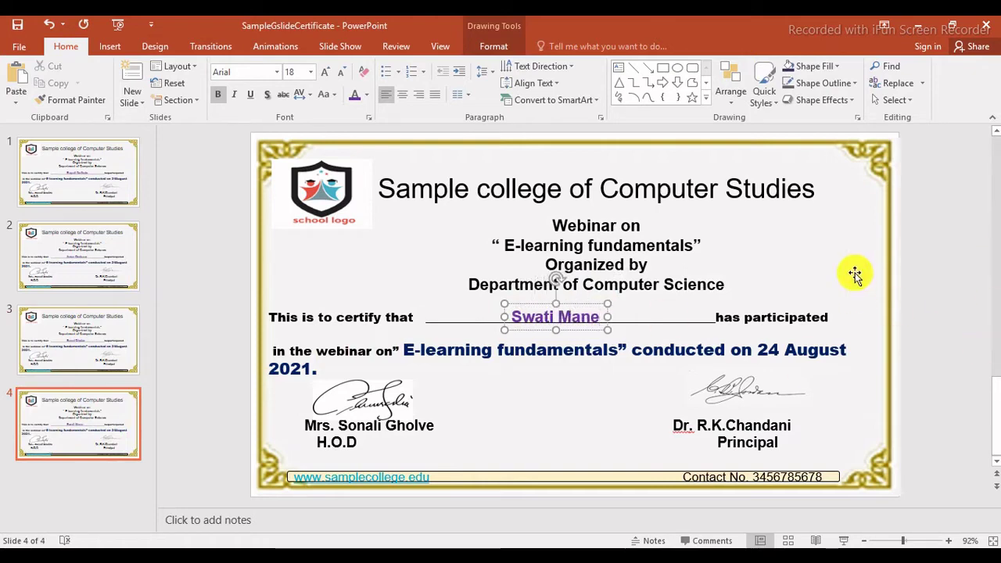
{"action": "left_click", "coordinate": [936, 283]}
{"action": "left_click", "coordinate": [73, 447]}
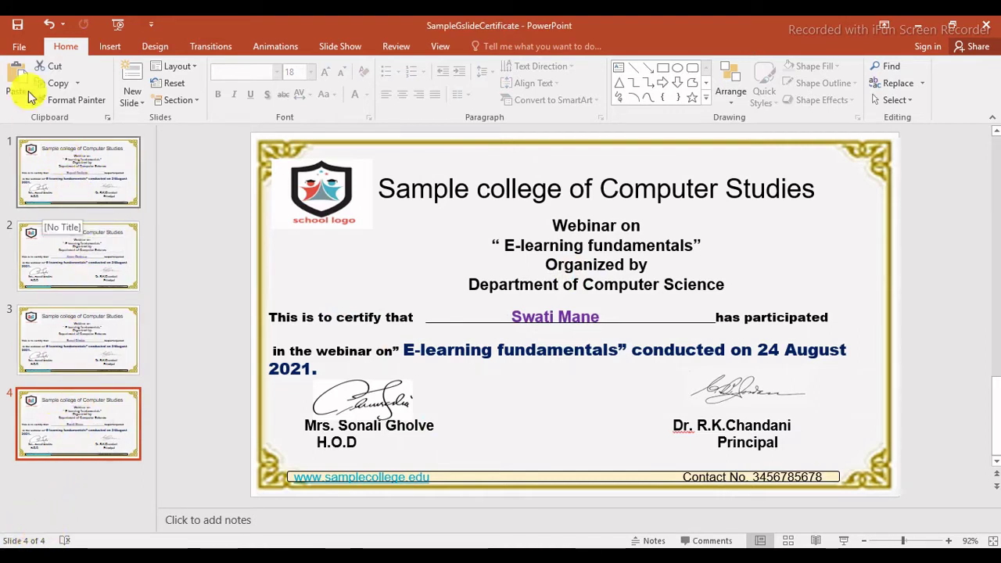
In Save As, choose JPEG File Interchange Format for SampleGslideCertificate on the Desktop.
{"action": "left_click", "coordinate": [17, 24]}
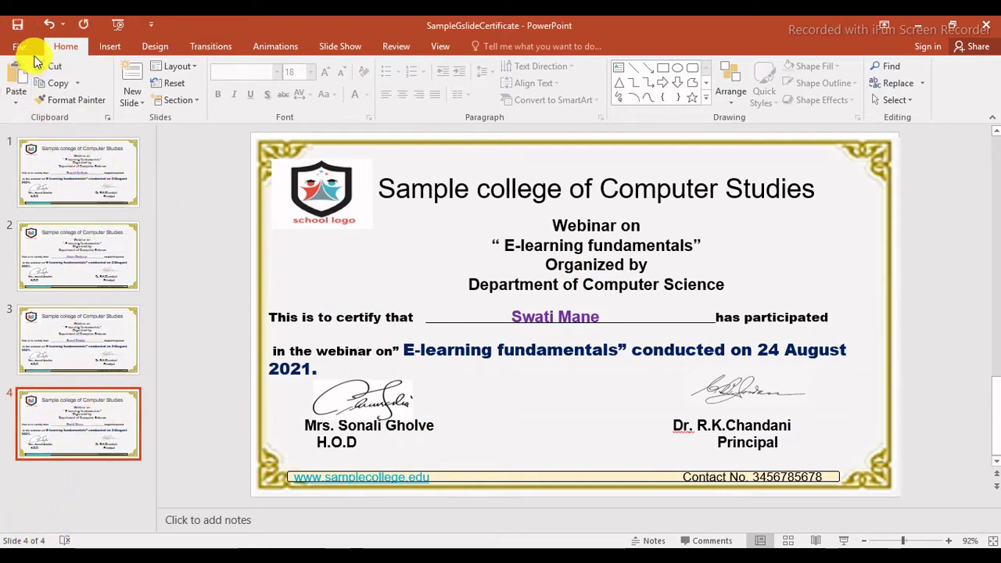
{"action": "left_click", "coordinate": [22, 47]}
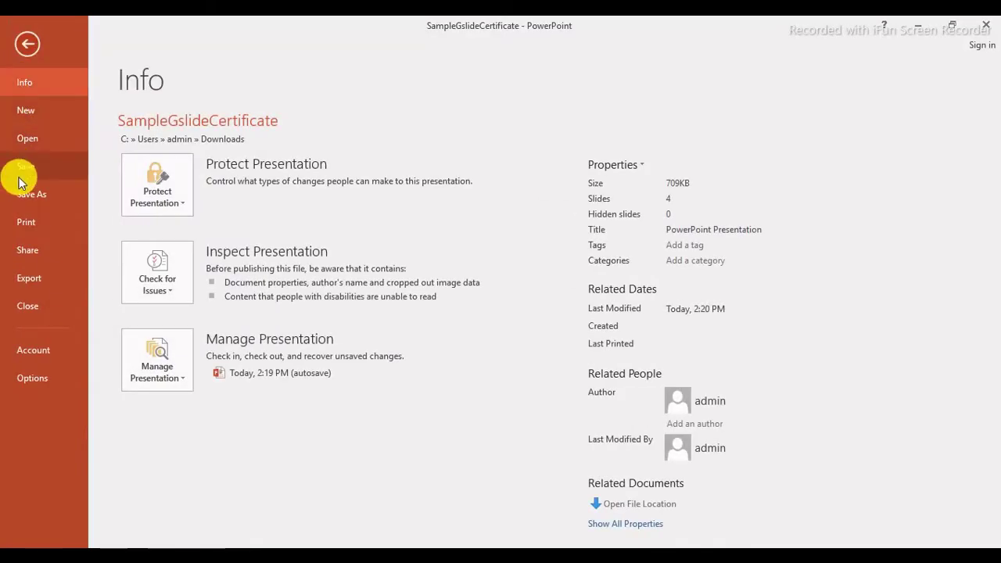
{"action": "left_click", "coordinate": [36, 199]}
{"action": "key", "text": "Escape"}
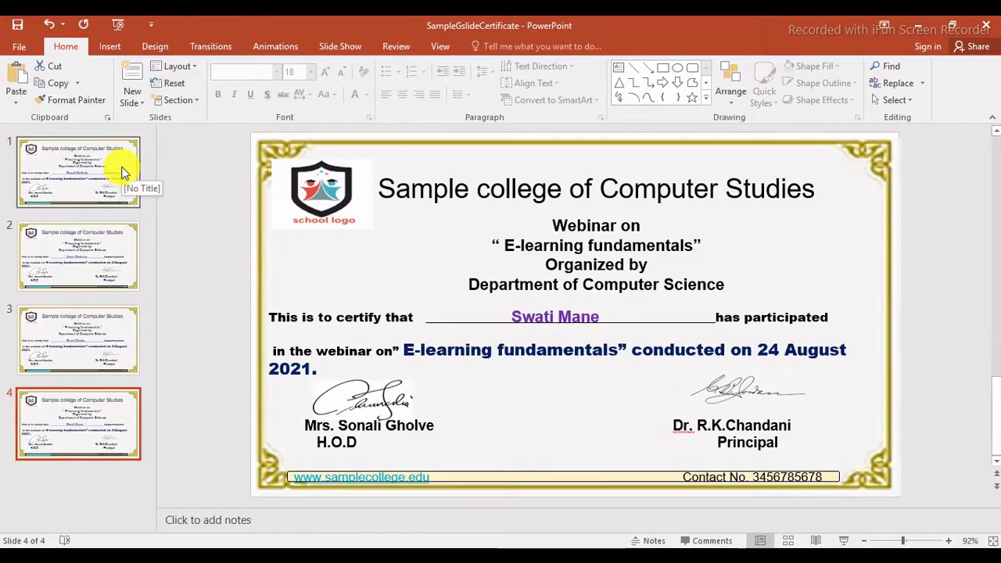
{"action": "left_click", "coordinate": [22, 47]}
{"action": "left_click", "coordinate": [27, 198]}
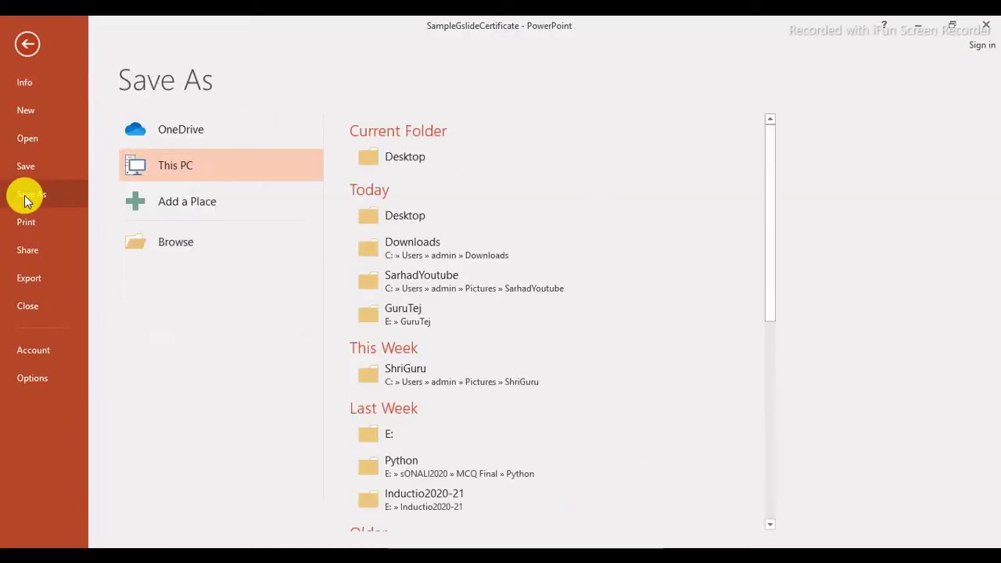
{"action": "left_click", "coordinate": [166, 247]}
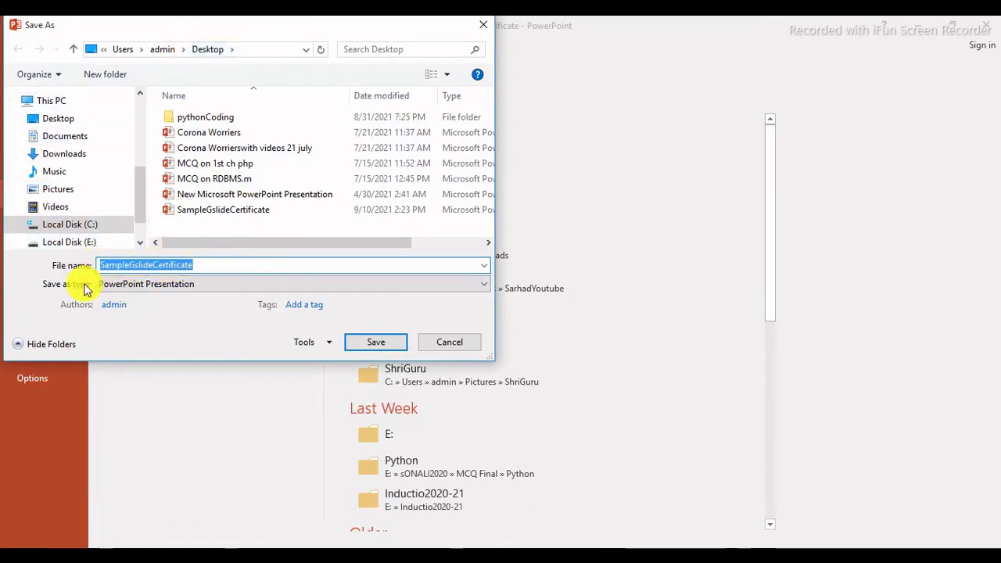
{"action": "left_click", "coordinate": [206, 285]}
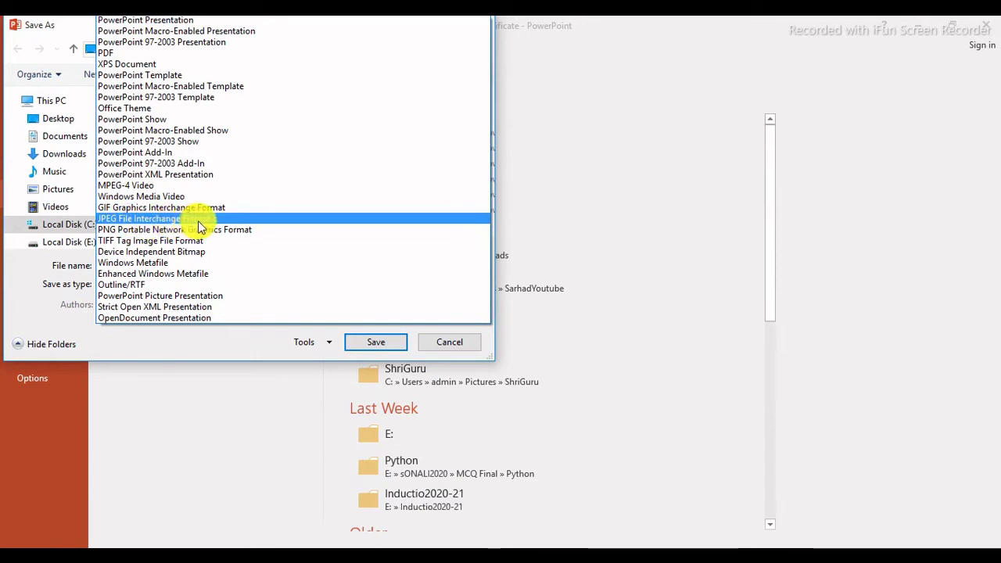
{"action": "left_click", "coordinate": [125, 223]}
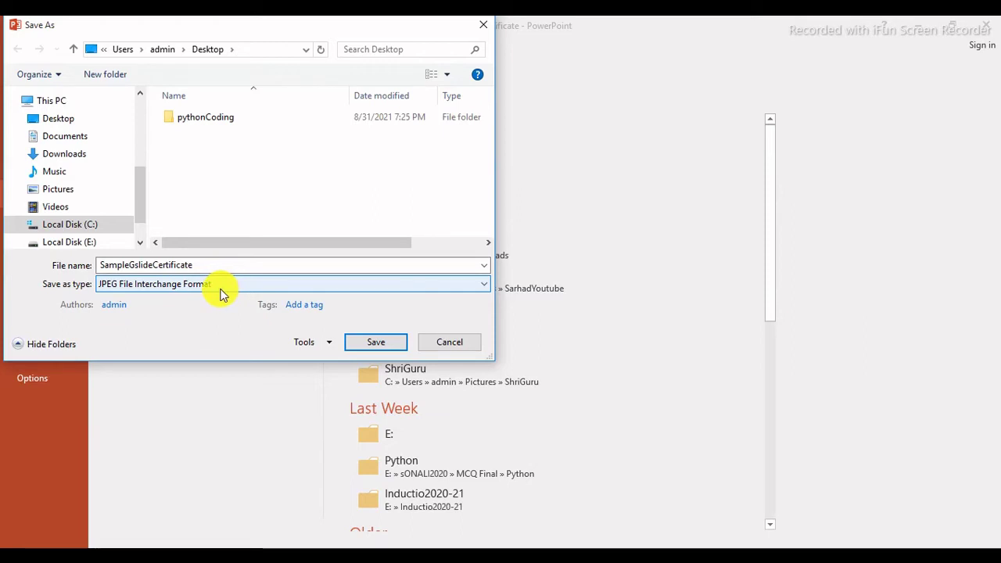
{"action": "left_click", "coordinate": [141, 266]}
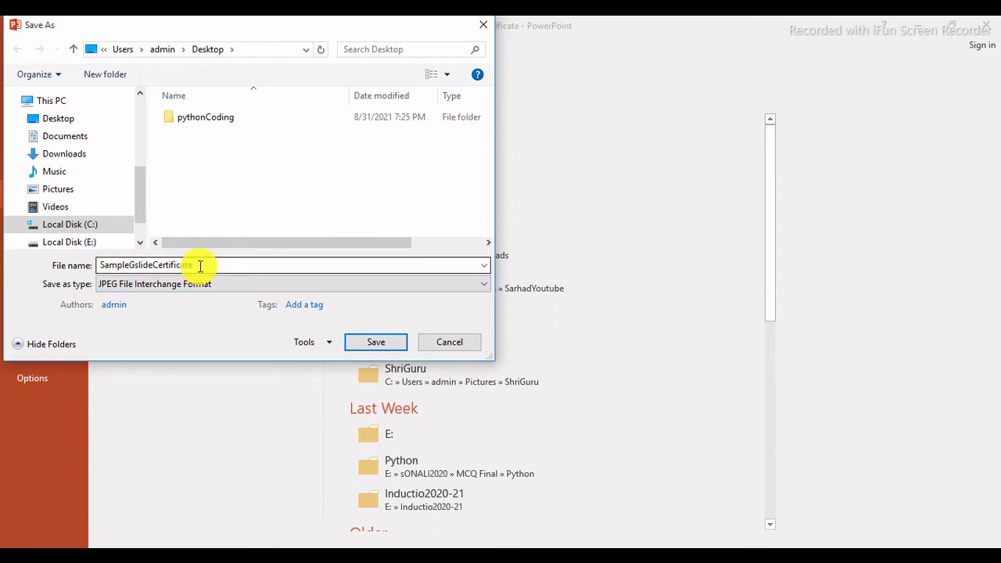
Save as JPEG, export All Slides, and confirm the export message.
{"action": "left_click", "coordinate": [362, 349]}
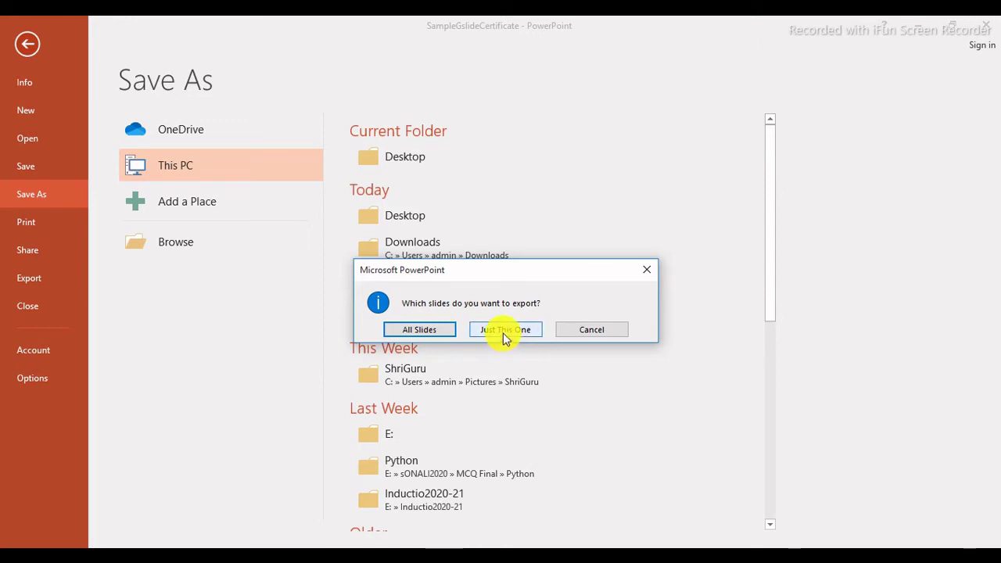
{"action": "left_click", "coordinate": [426, 331]}
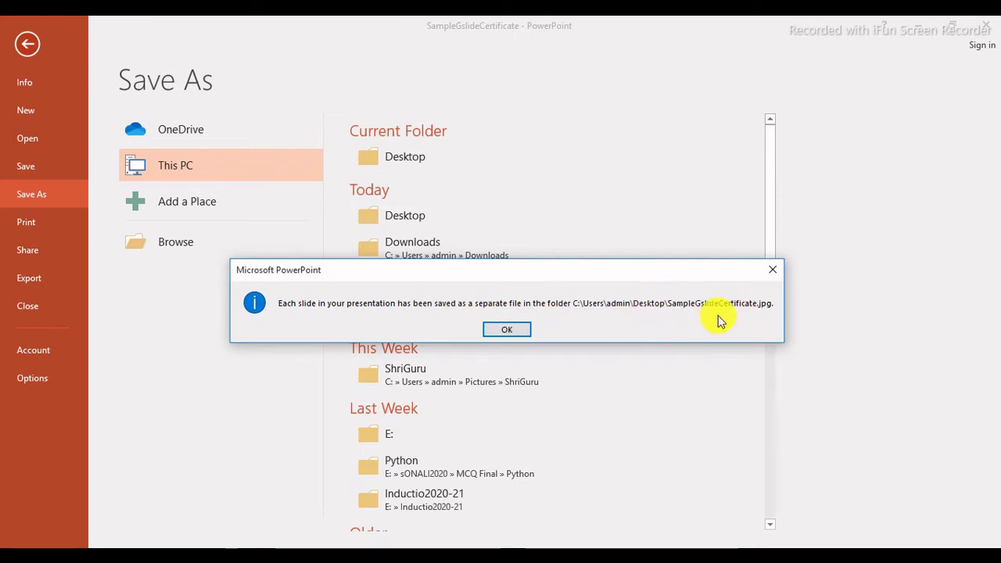
{"action": "left_click", "coordinate": [501, 329]}
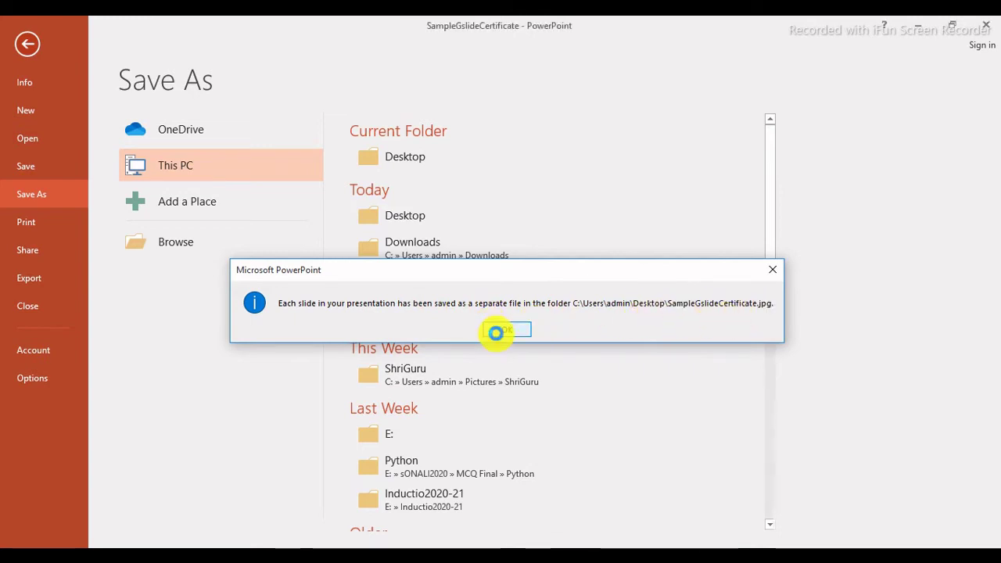
Minimize the windows, open the SampleGslideCertificate folder on the Desktop, and view Slide1.
{"action": "left_click", "coordinate": [917, 29]}
{"action": "left_click", "coordinate": [920, 32]}
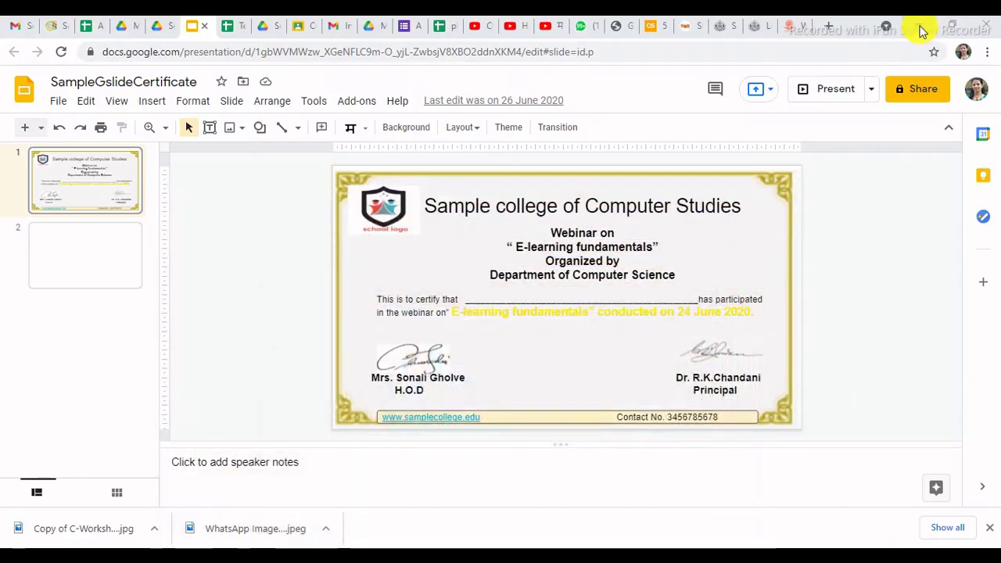
{"action": "left_click", "coordinate": [920, 31]}
{"action": "left_click", "coordinate": [920, 31]}
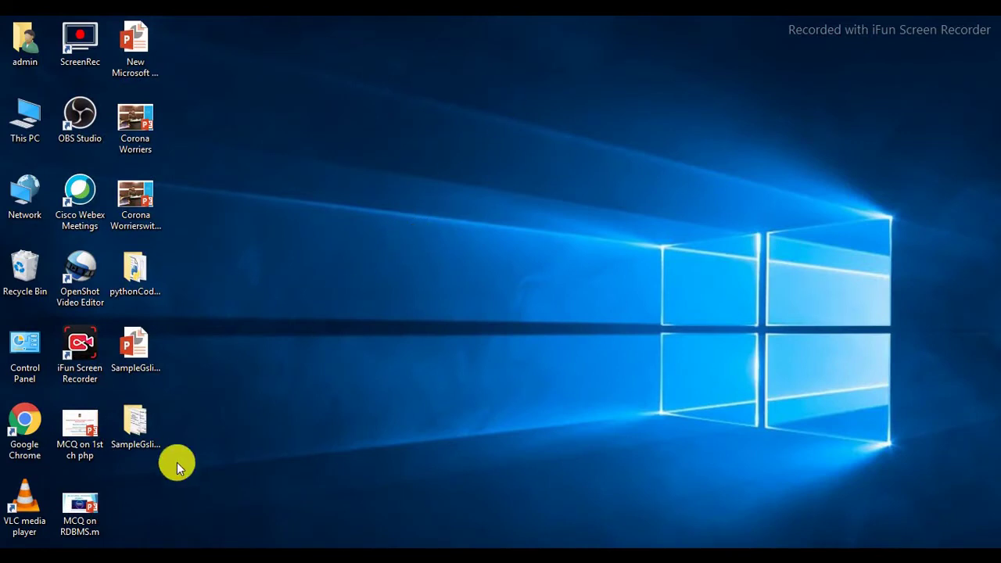
{"action": "double_click", "coordinate": [134, 435]}
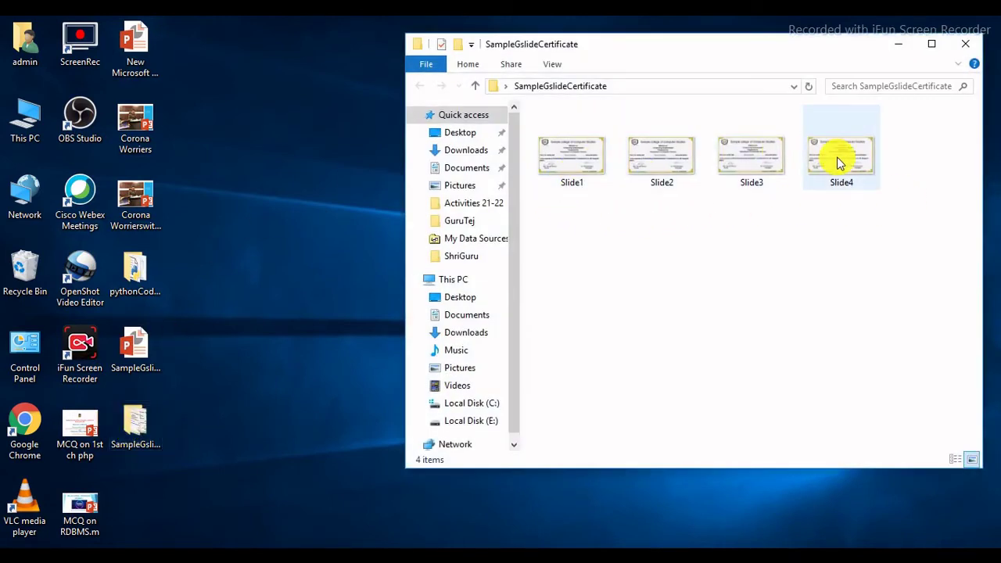
{"action": "double_click", "coordinate": [557, 154]}
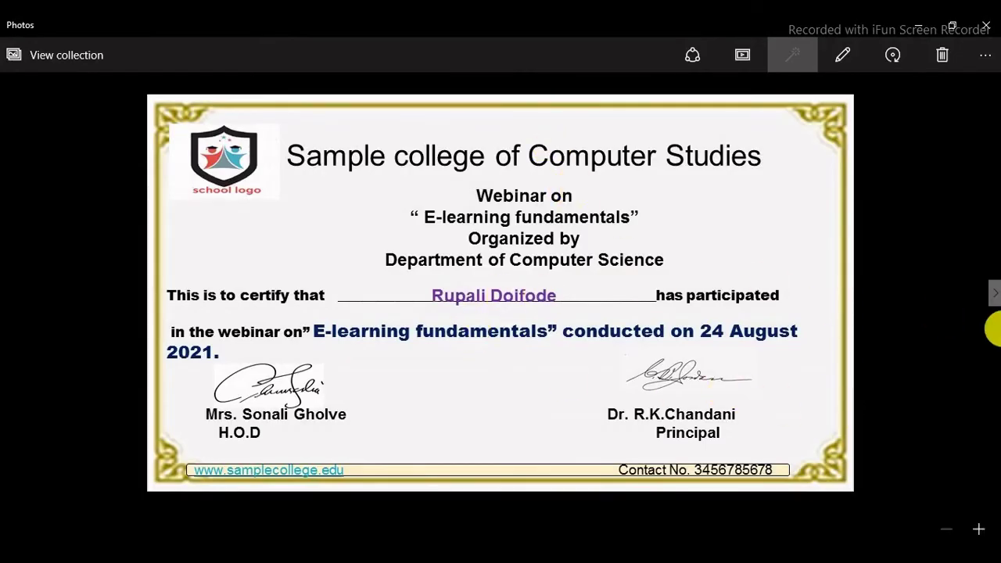
Page through the remaining three certificate images in Photos, then close the viewer.
{"action": "left_click", "coordinate": [993, 300]}
{"action": "left_click", "coordinate": [994, 302]}
{"action": "left_click", "coordinate": [993, 302]}
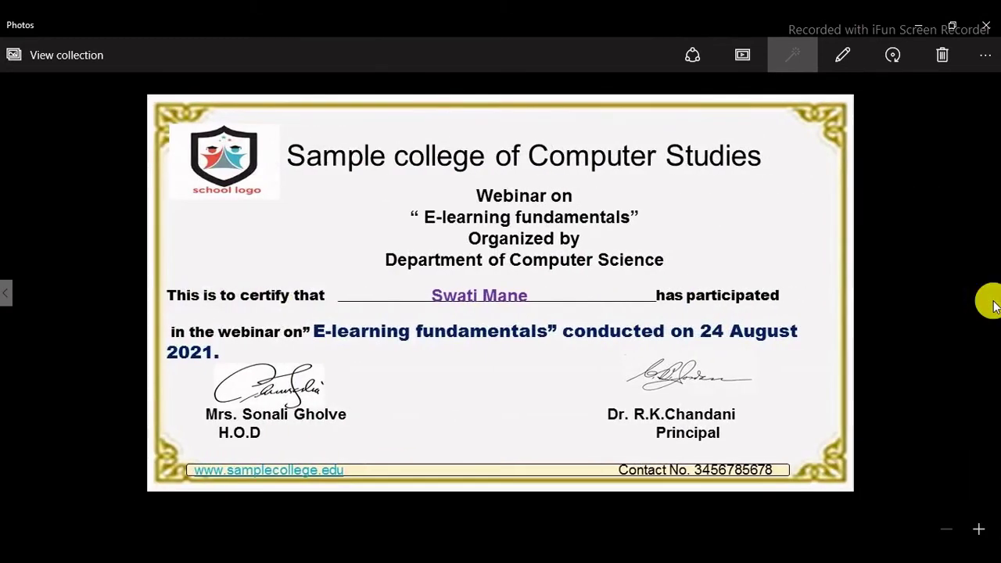
{"action": "key", "text": "Escape"}
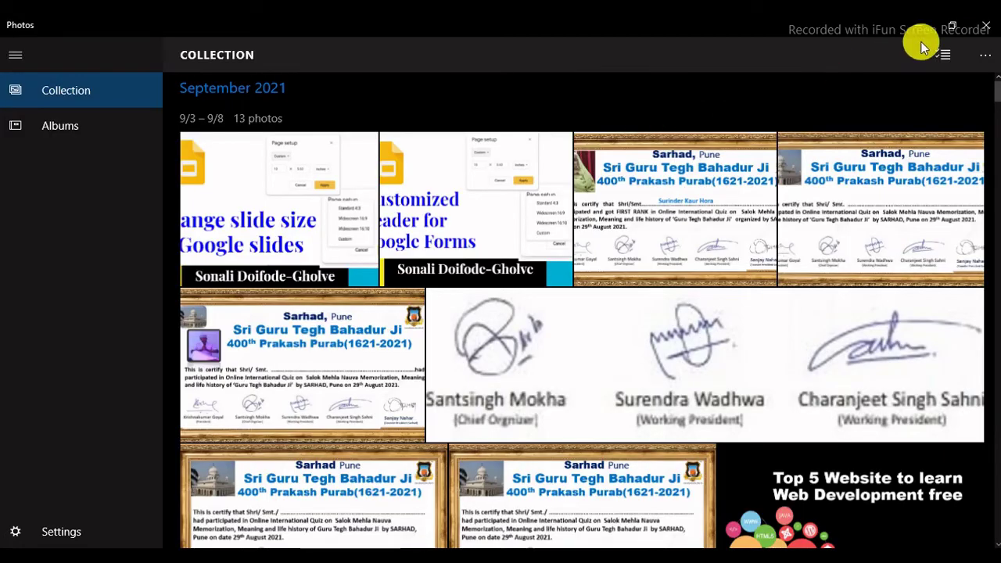
{"action": "left_click", "coordinate": [986, 26]}
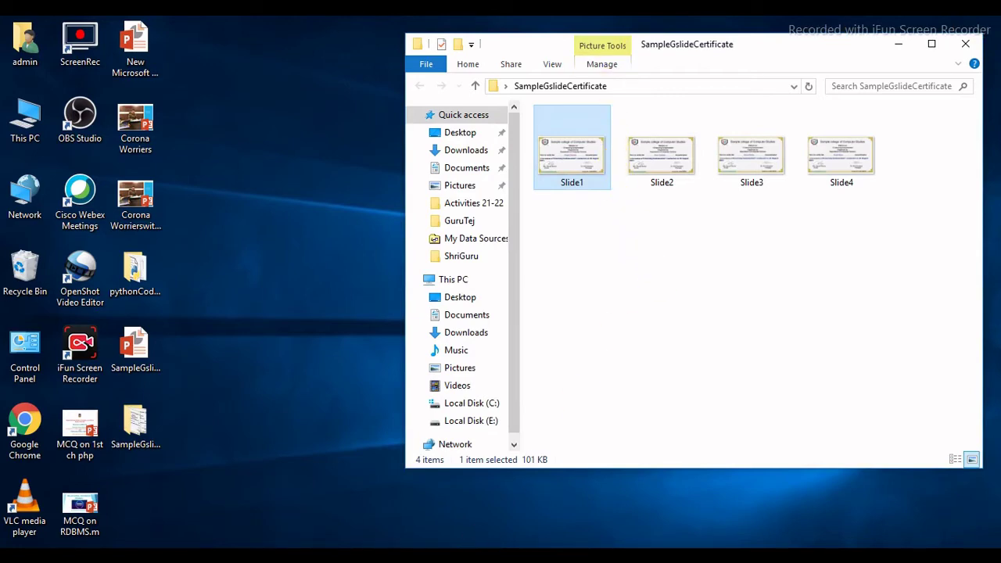
Return to the certificate presentation and reopen the Save As browse dialog.
{"action": "left_click", "coordinate": [505, 543]}
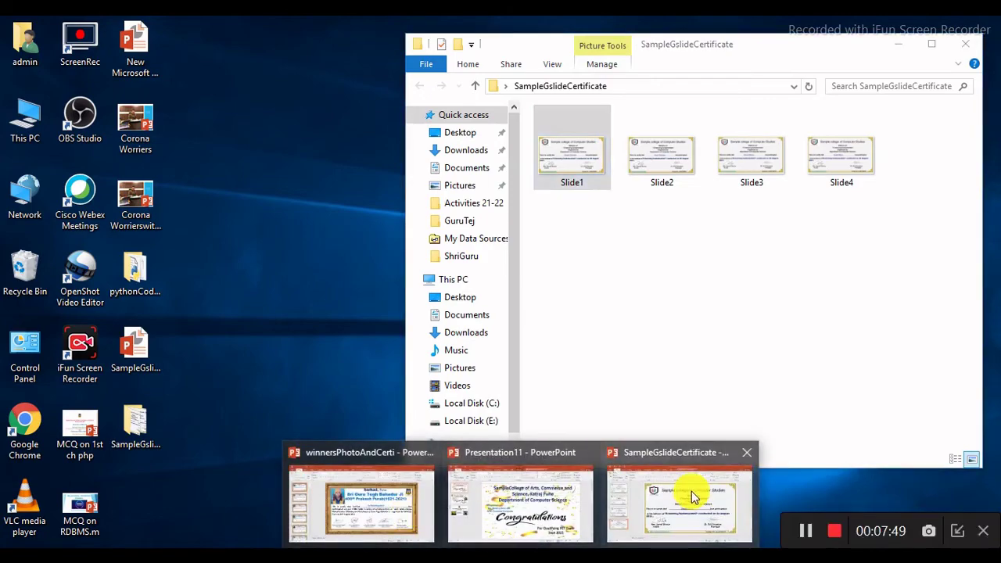
{"action": "left_click", "coordinate": [693, 496]}
{"action": "left_click", "coordinate": [24, 47]}
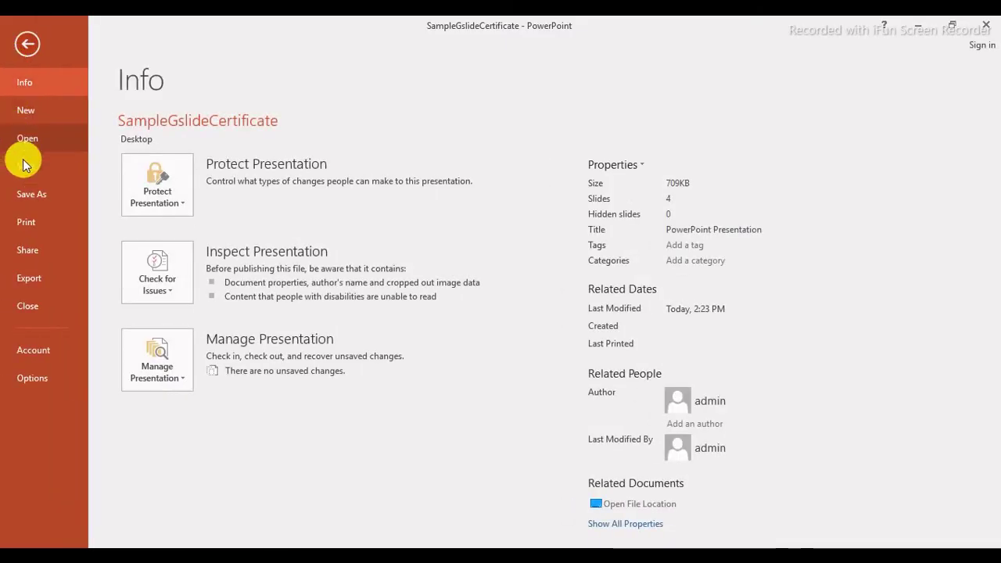
{"action": "left_click", "coordinate": [31, 195]}
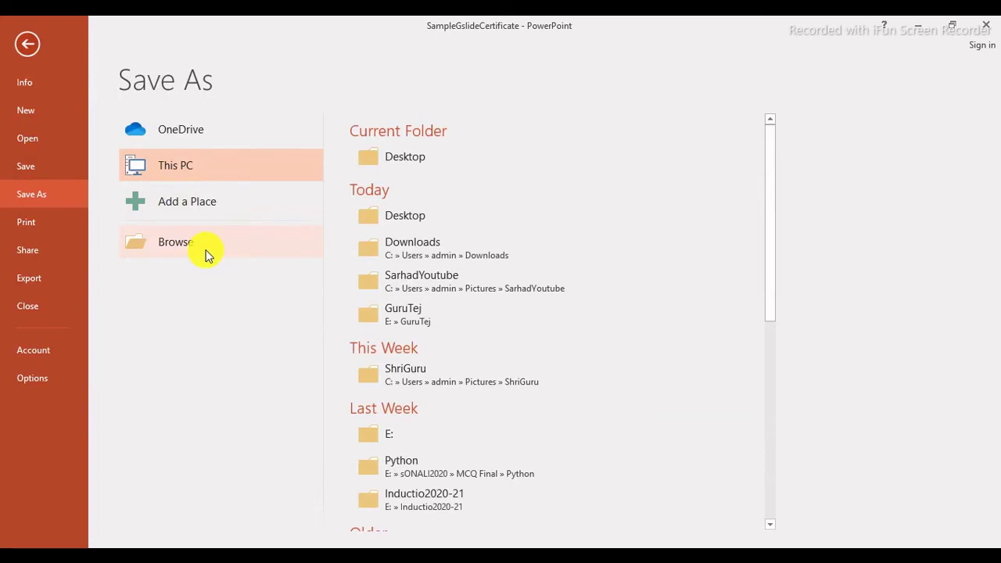
{"action": "left_click", "coordinate": [207, 251]}
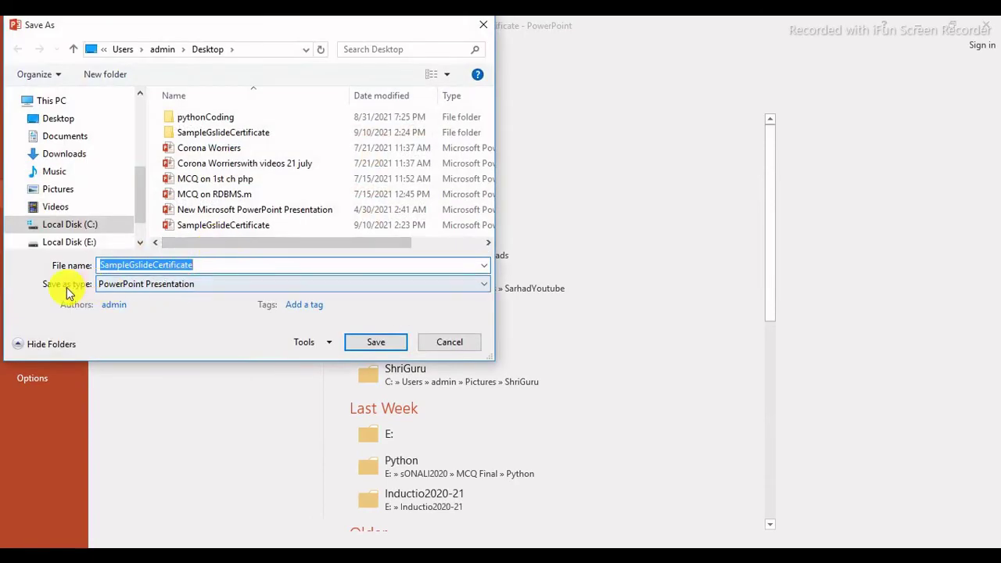
Pick JPEG format, then cancel without saving and go back to slide editing.
{"action": "left_click", "coordinate": [135, 285]}
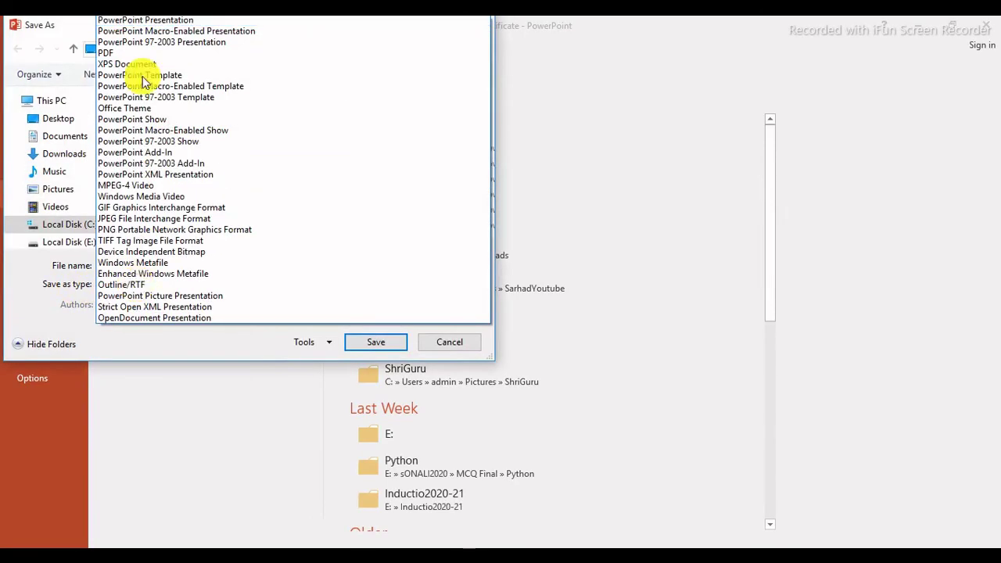
{"action": "left_click", "coordinate": [125, 219]}
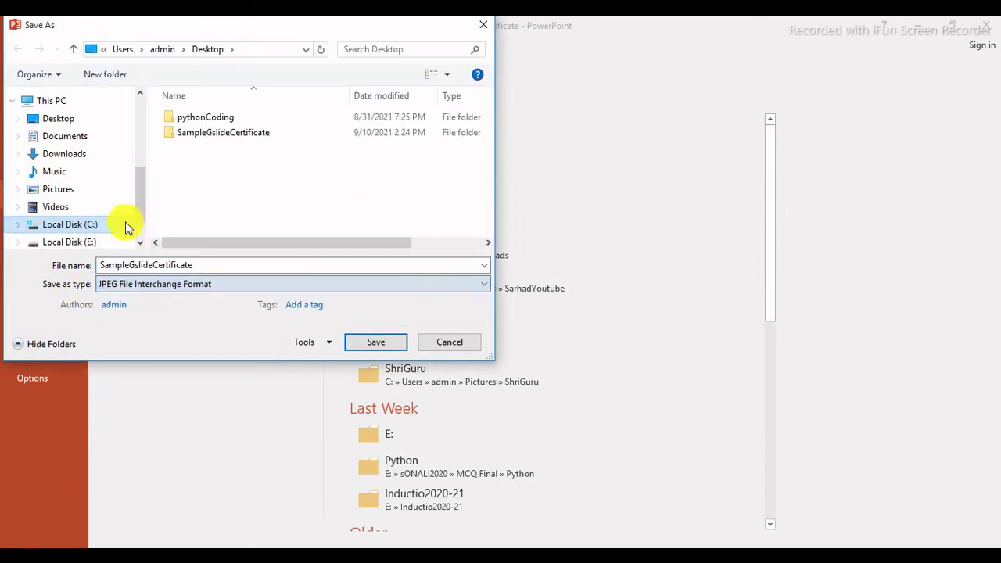
{"action": "left_click", "coordinate": [224, 265]}
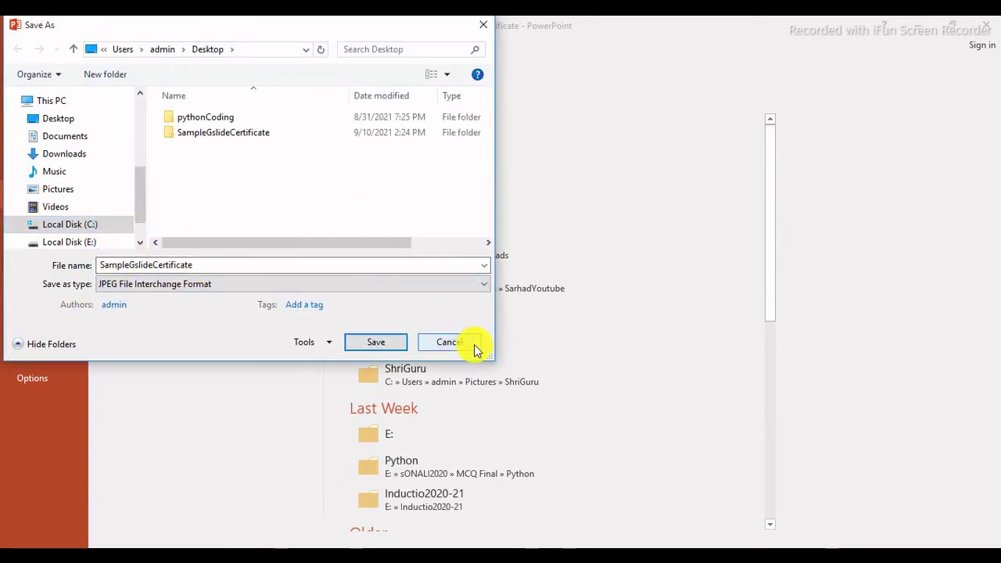
{"action": "left_click", "coordinate": [449, 343]}
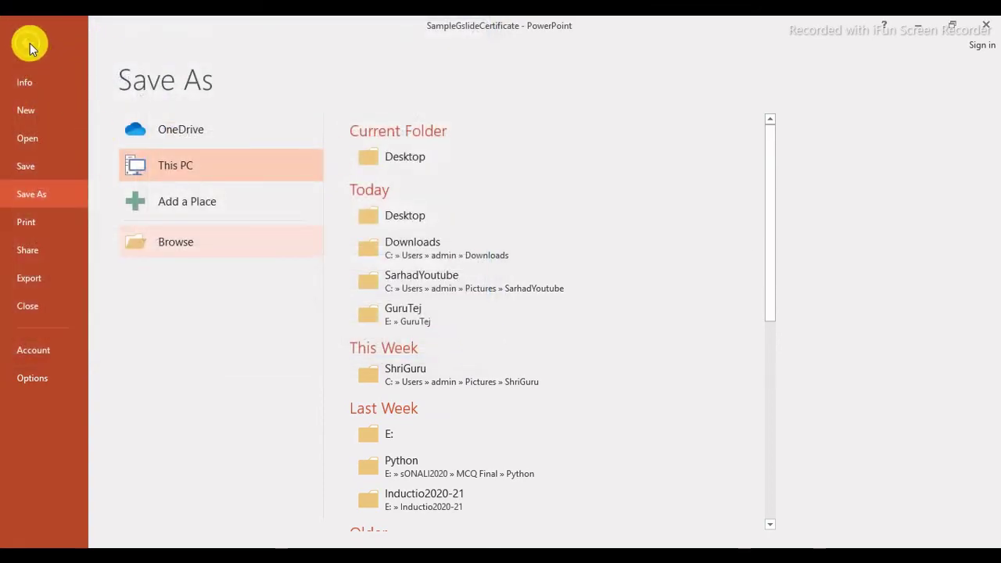
{"action": "left_click", "coordinate": [29, 47]}
{"action": "left_click", "coordinate": [381, 549]}
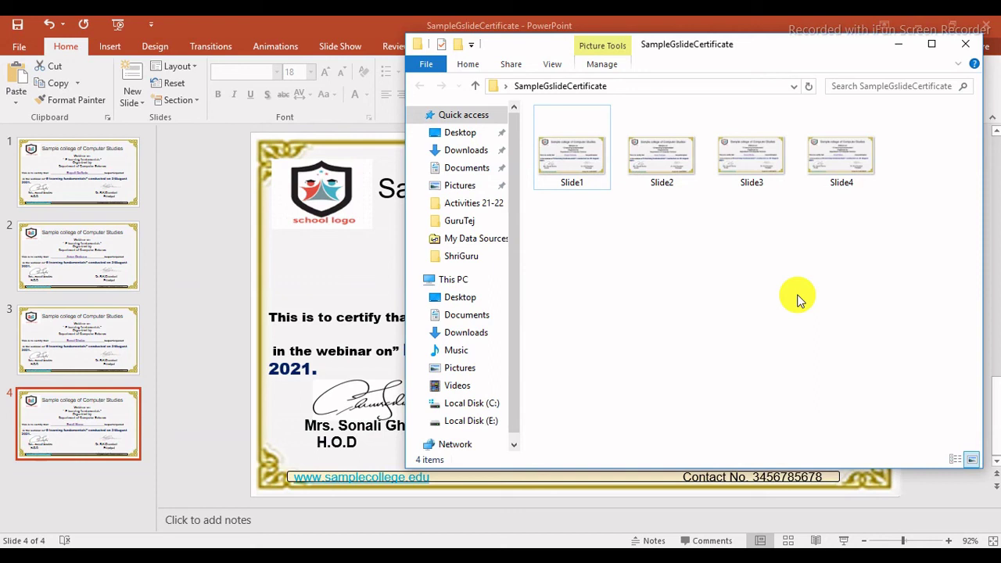
Close the File Explorer window showing the exported JPEG slides to return to the fourth certificate.
{"action": "left_click", "coordinate": [966, 48]}
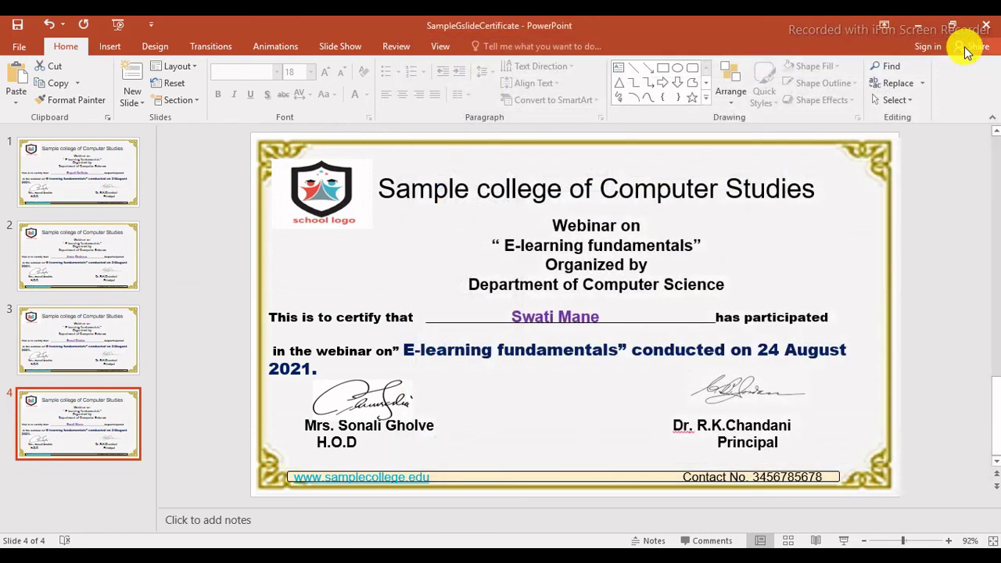